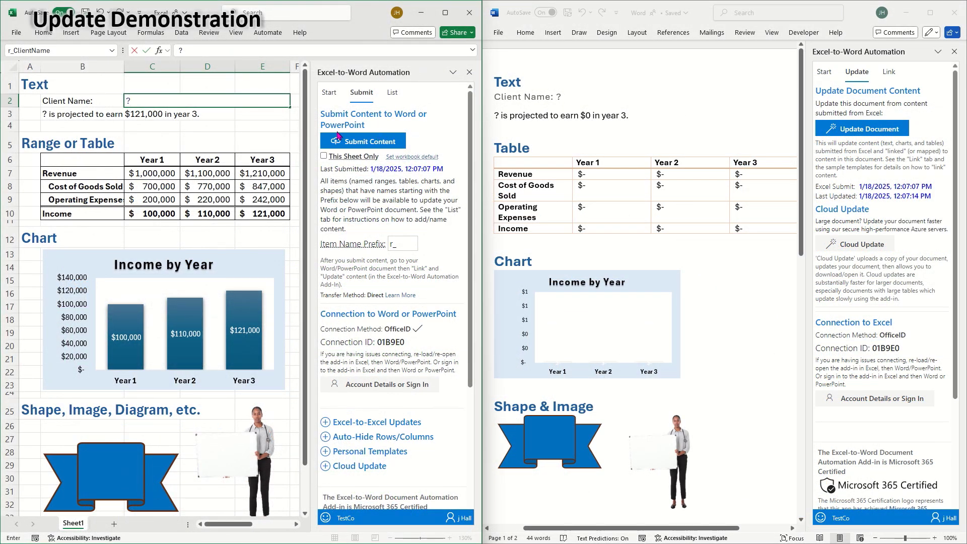
# - Set C2 to XYZ and C7 to 700,000, then push both changes into the linked Word document
pyautogui.click(189, 99)
pyautogui.write('XYZ')
pyautogui.press('Up')
pyautogui.click(146, 173)
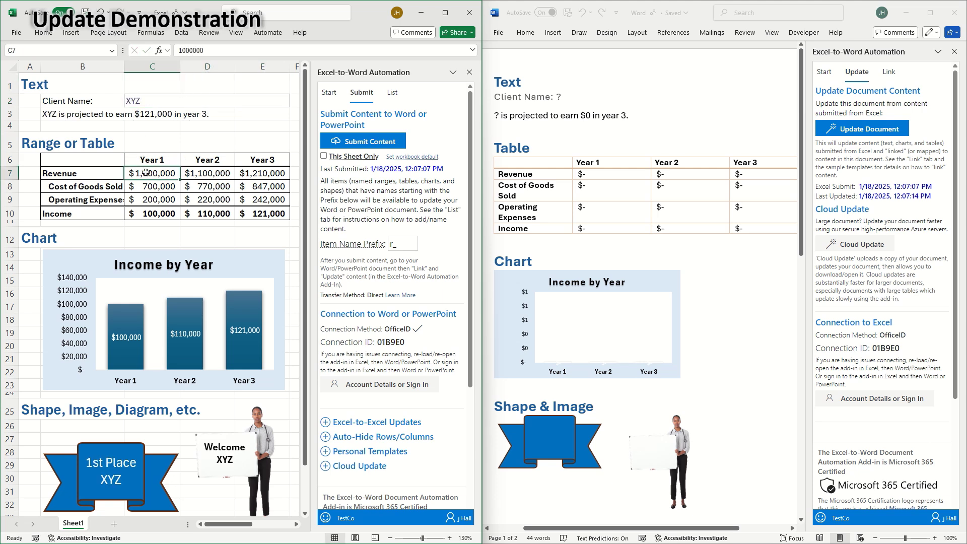
pyautogui.write('700000')
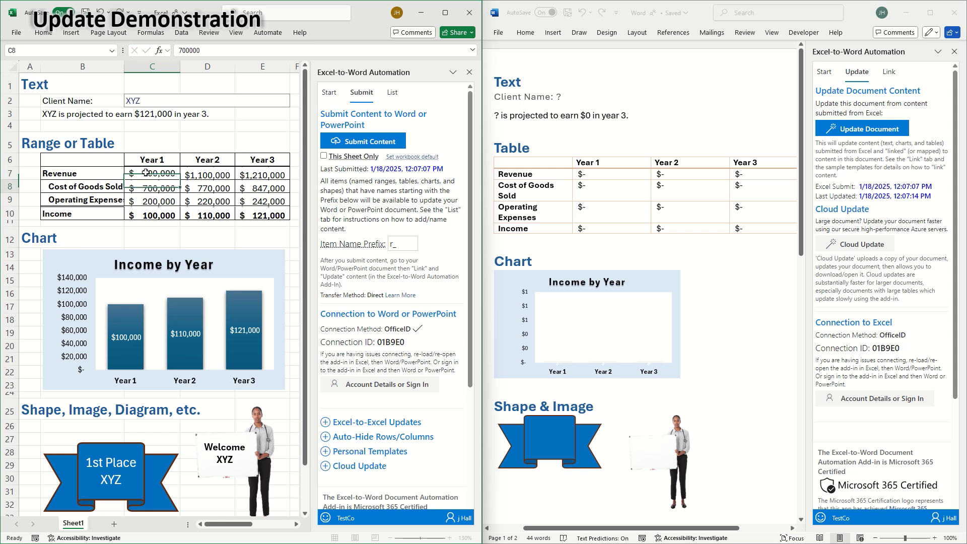
pyautogui.press('Return')
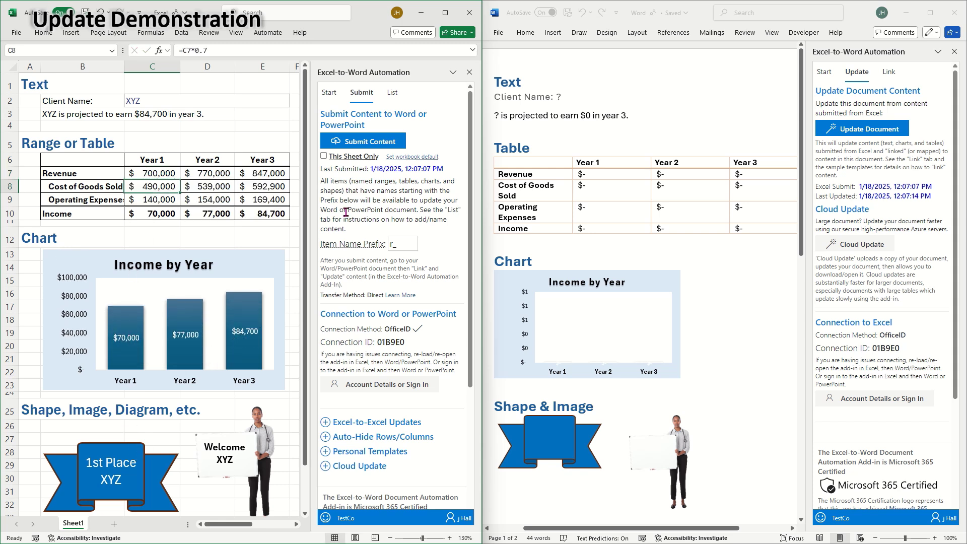
pyautogui.click(360, 145)
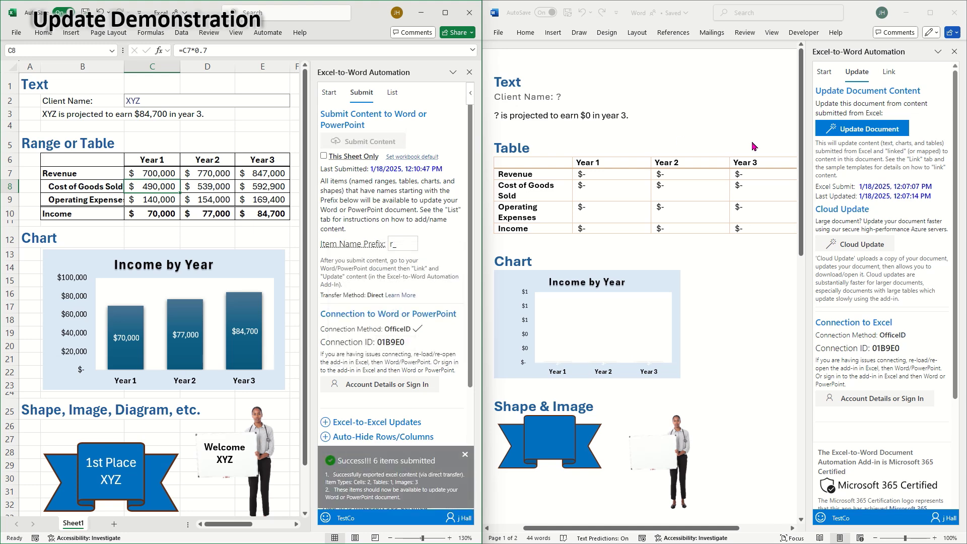
pyautogui.click(864, 130)
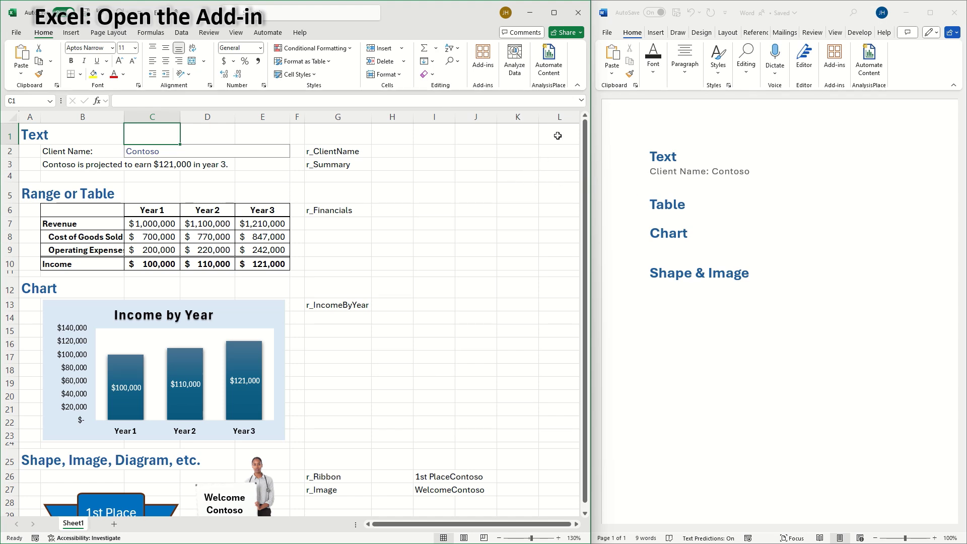
# - Launch Automate Content from the Home ribbon in both Excel and Word
pyautogui.click(562, 78)
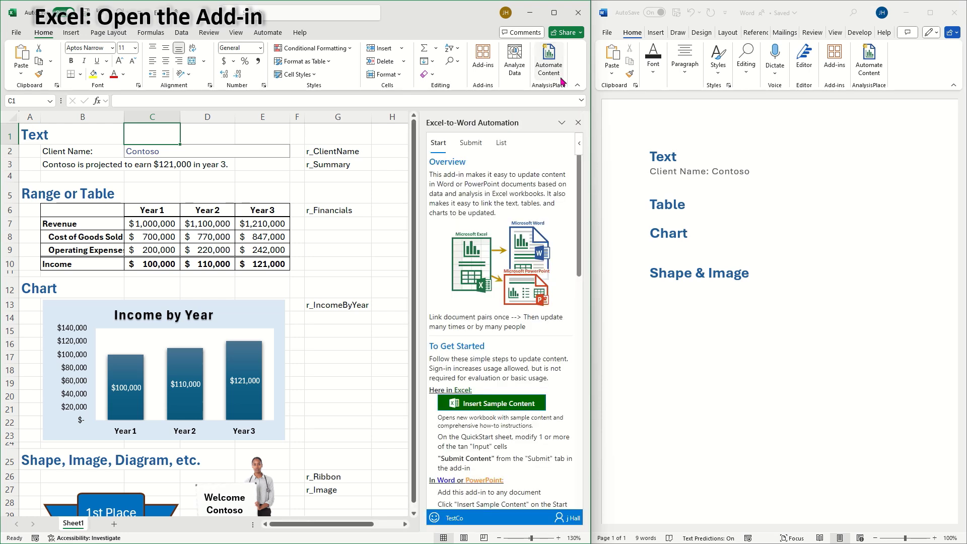
pyautogui.click(881, 79)
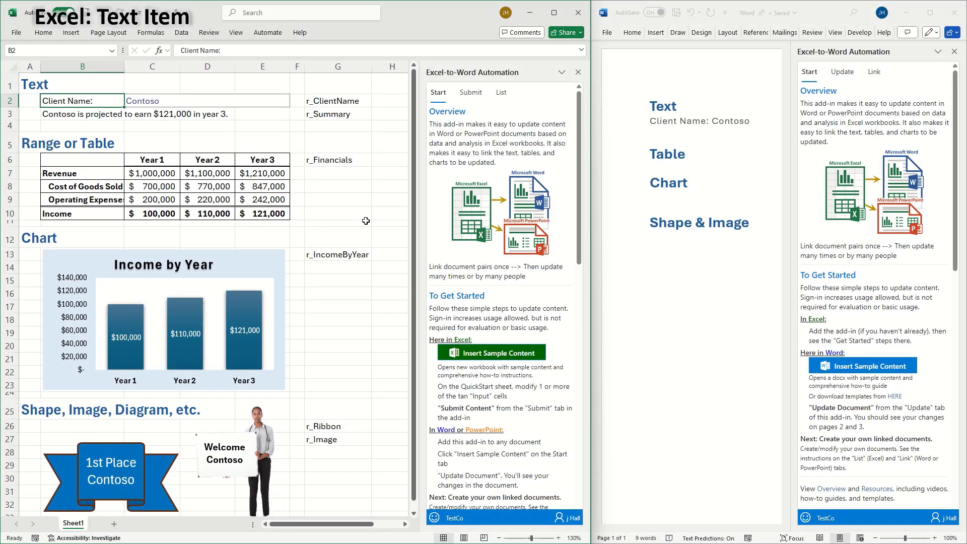
# - Name the client name cell C2 r_ClientName through the Name Box
pyautogui.click(470, 94)
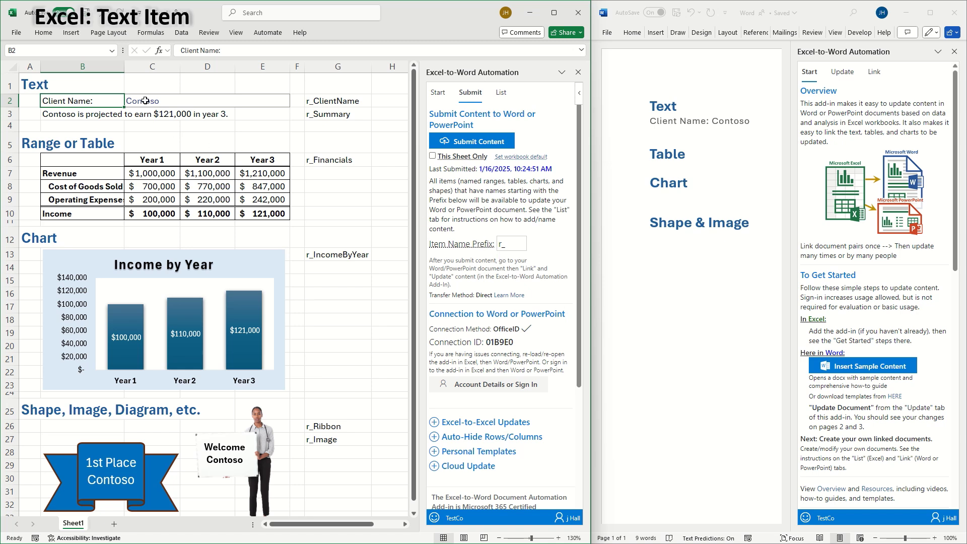
pyautogui.click(145, 101)
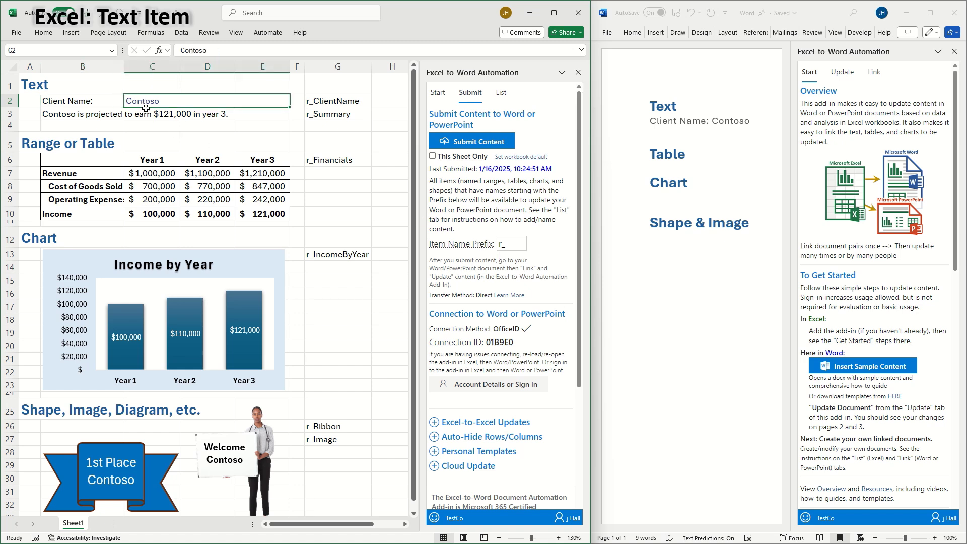
pyautogui.click(73, 50)
pyautogui.write('r_ClientName')
pyautogui.press('Return')
# - Name the summary sentence cell B3 r_Summary using the add-in's How to Name Content > Ranges tool
pyautogui.click(56, 119)
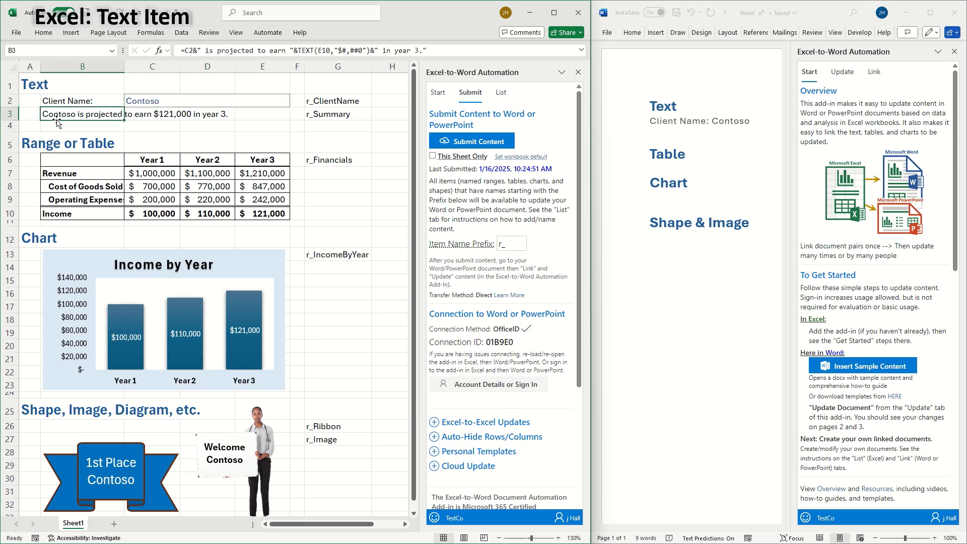
pyautogui.click(501, 96)
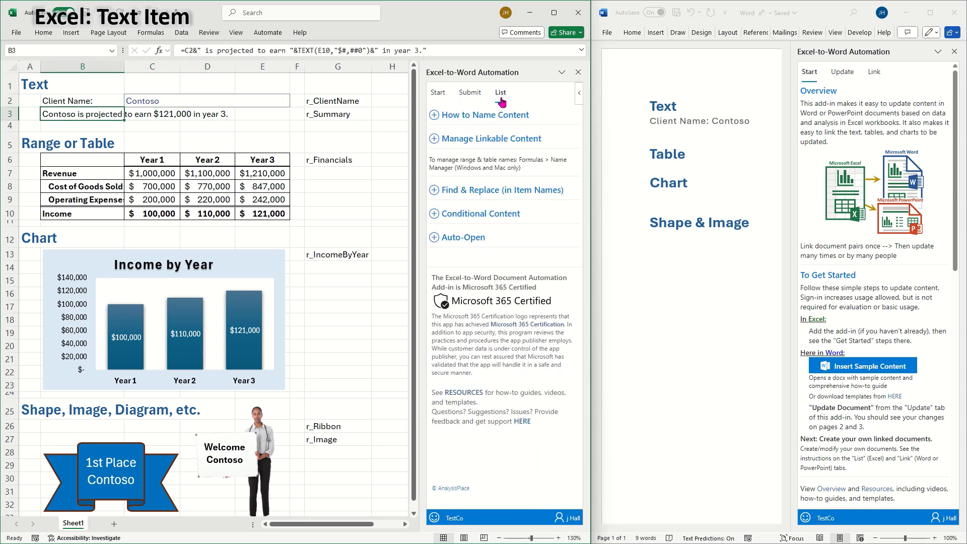
pyautogui.click(436, 116)
pyautogui.click(433, 183)
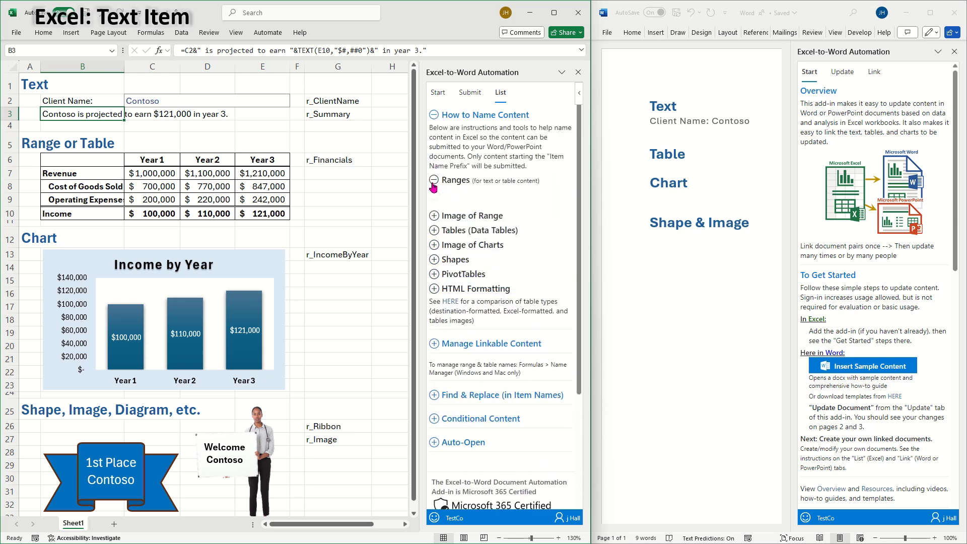
pyautogui.click(465, 297)
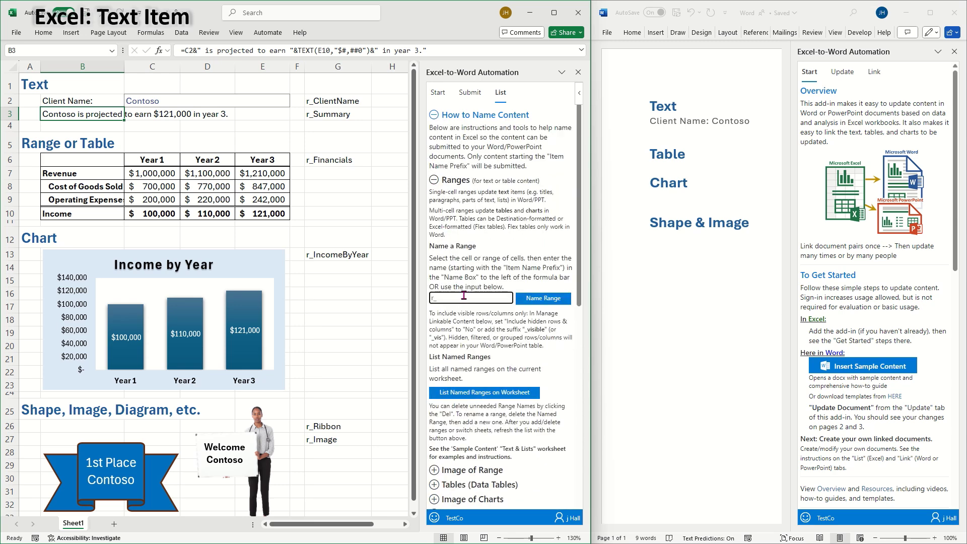
pyautogui.write('r_Summary')
pyautogui.click(530, 303)
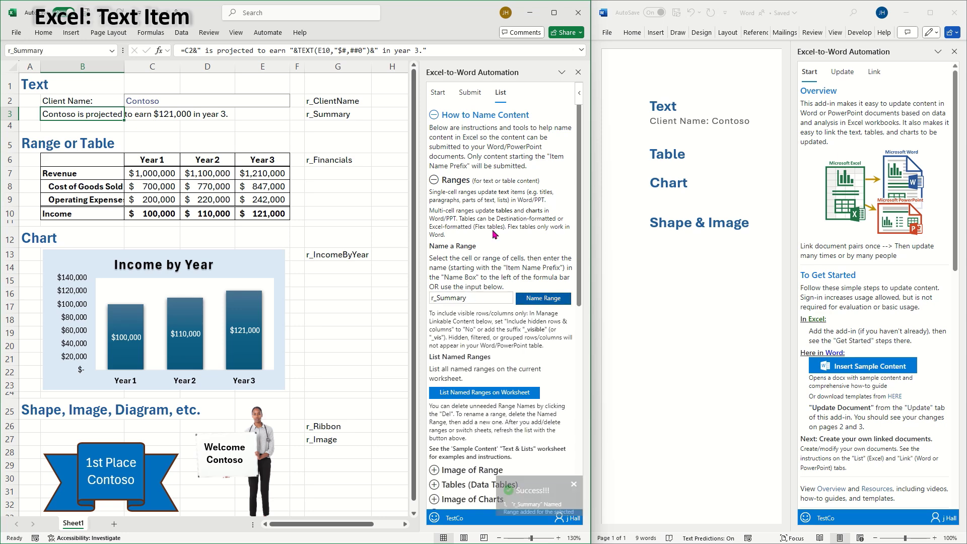
pyautogui.click(433, 116)
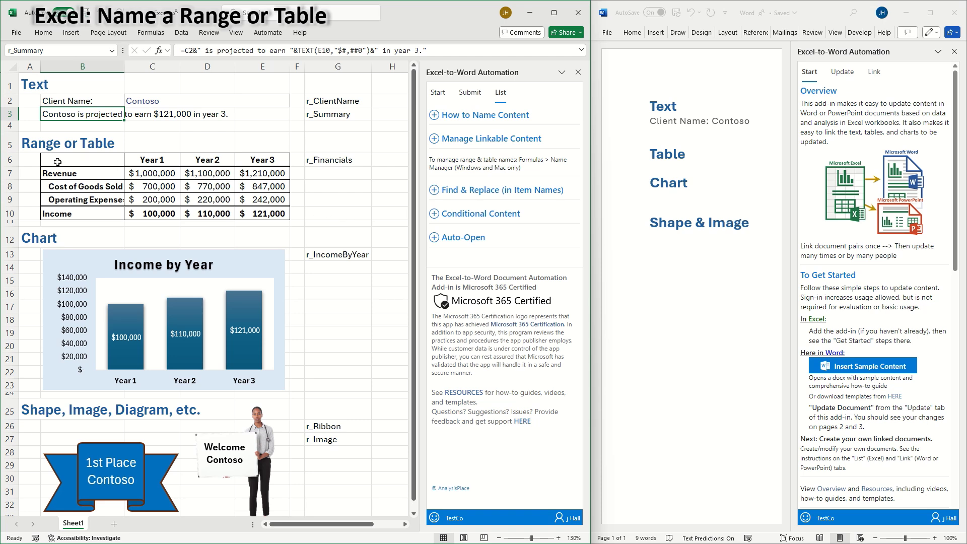
# - Name the financials table range B6:E10 r_Financials
pyautogui.moveTo(57, 162)
pyautogui.mouseDown()
pyautogui.moveTo(161, 201)
pyautogui.moveTo(262, 216)
pyautogui.mouseUp()
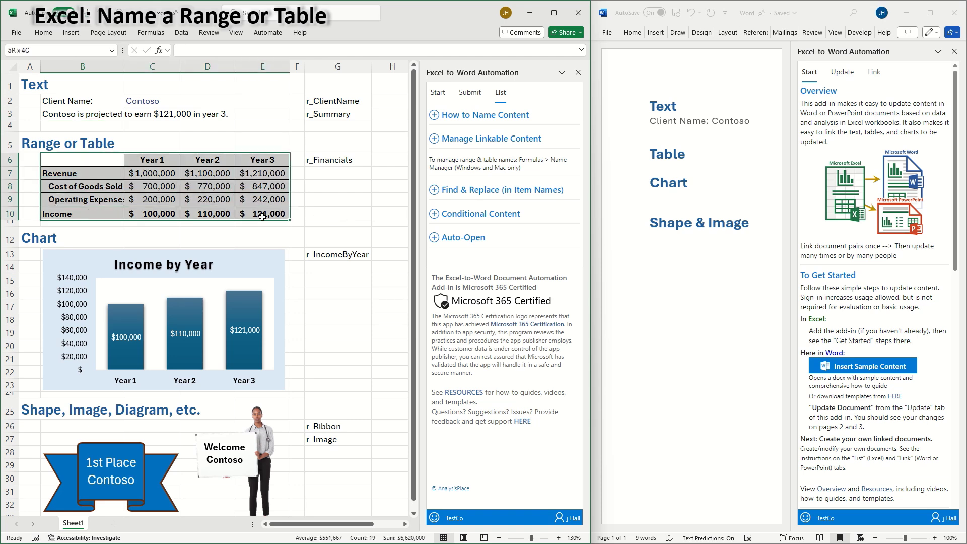
pyautogui.click(19, 51)
pyautogui.write('r_Financials')
pyautogui.press('Return')
# - Name the Income by Year chart r_IncomeByYear
pyautogui.click(342, 282)
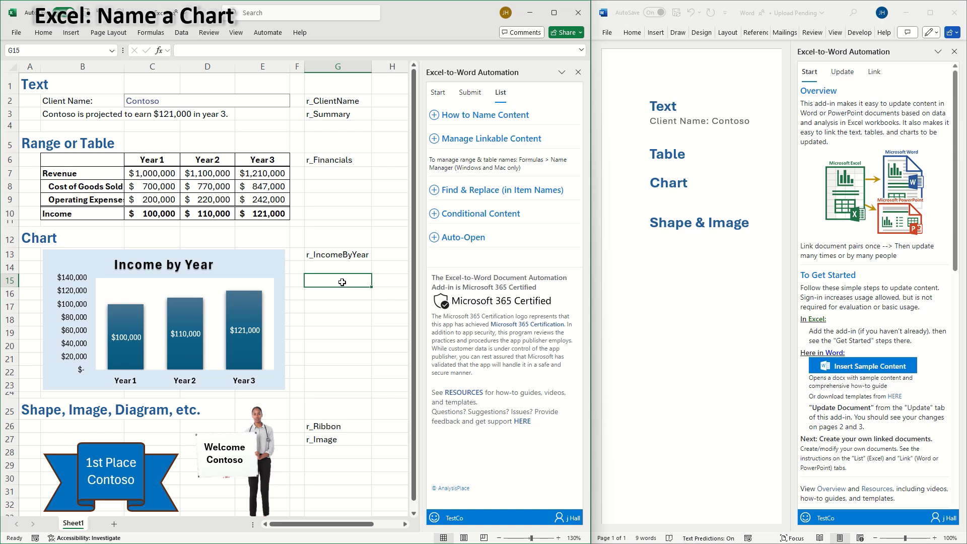
pyautogui.click(61, 265)
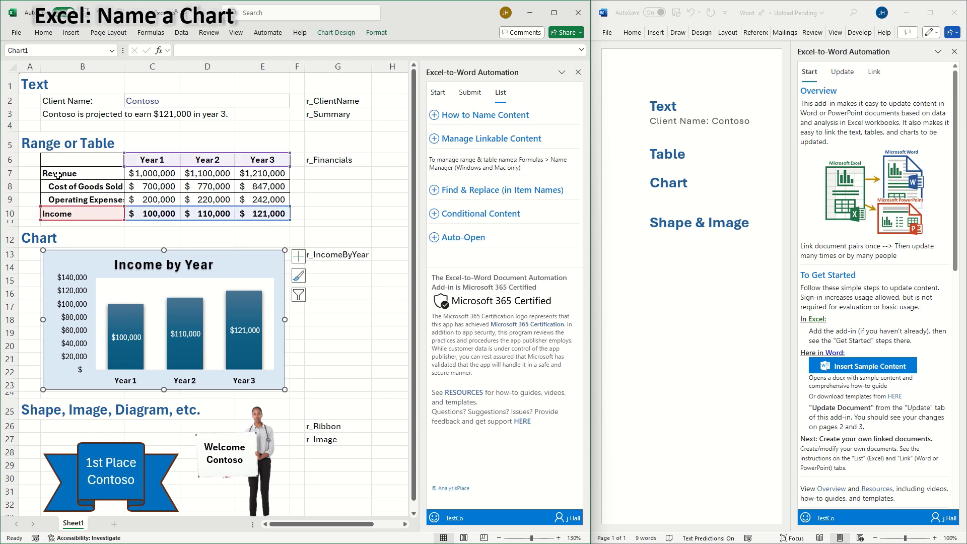
pyautogui.click(60, 51)
pyautogui.write('r_IncomeByYear')
pyautogui.press('Return')
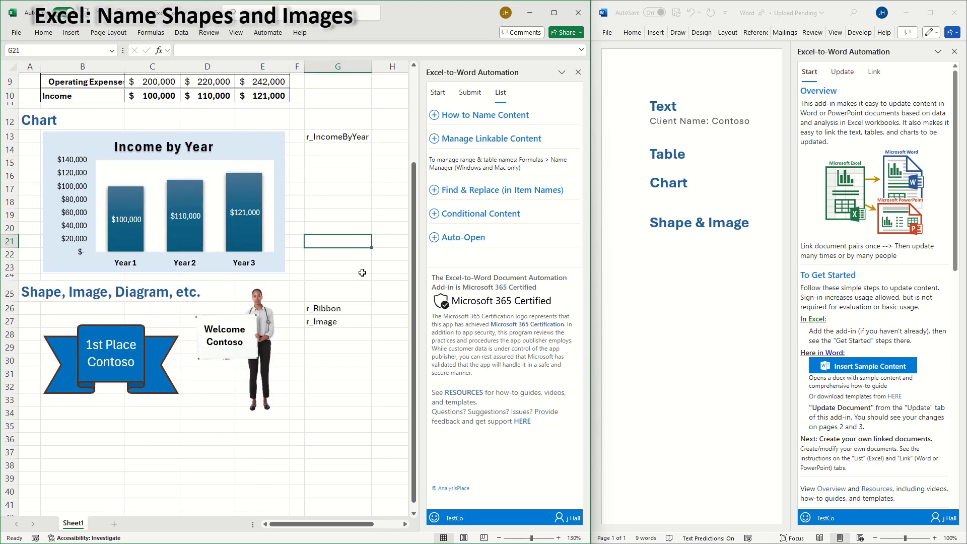
# - Name the 1st Place Contoso ribbon shape r_Ribbon
pyautogui.click(115, 356)
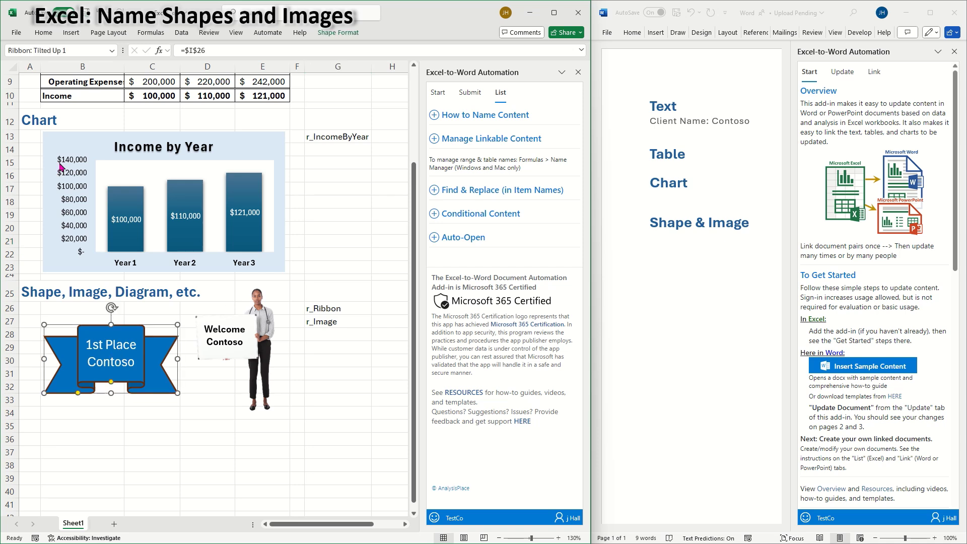
pyautogui.click(65, 52)
pyautogui.write('r_Ribbon')
pyautogui.press('Return')
# - Name the Welcome Contoso picture r_Image
pyautogui.click(227, 337)
pyautogui.click(54, 51)
pyautogui.write('r_Image')
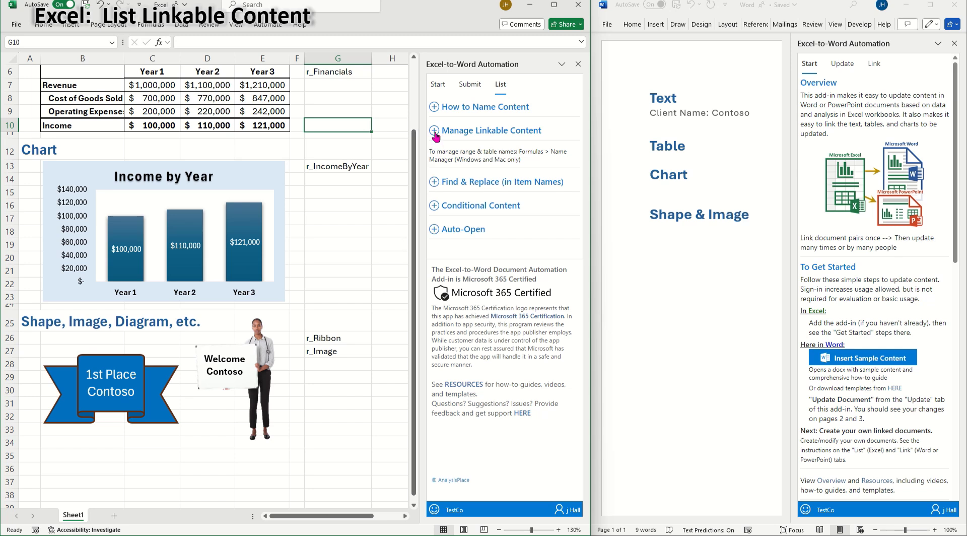
# - List the six linkable items, review r_Financials' formatting settings, and check them in Name Manager
pyautogui.click(436, 132)
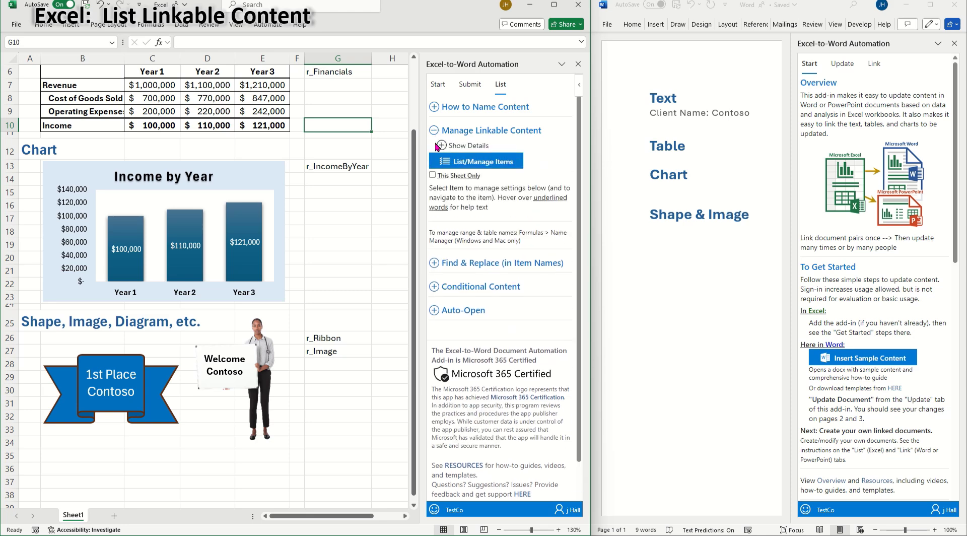
pyautogui.click(435, 166)
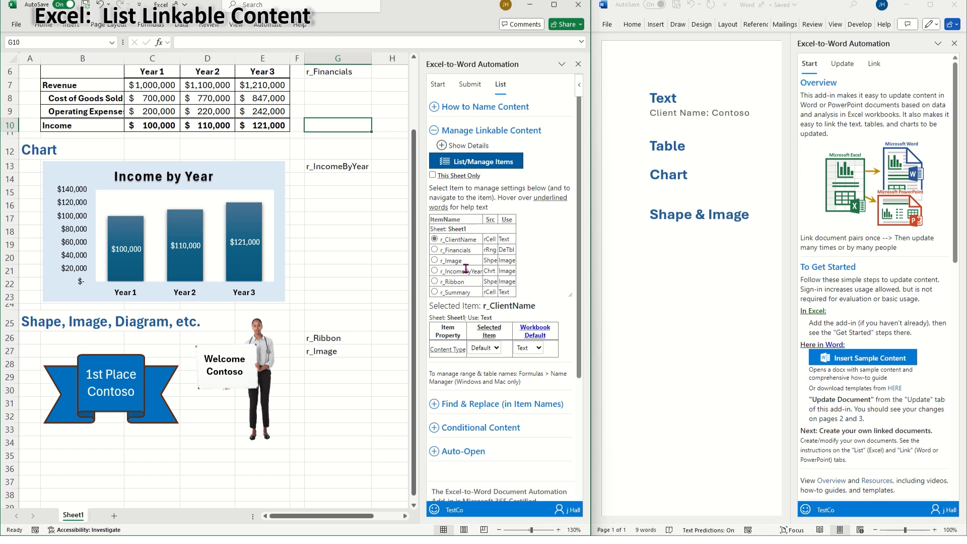
pyautogui.click(435, 250)
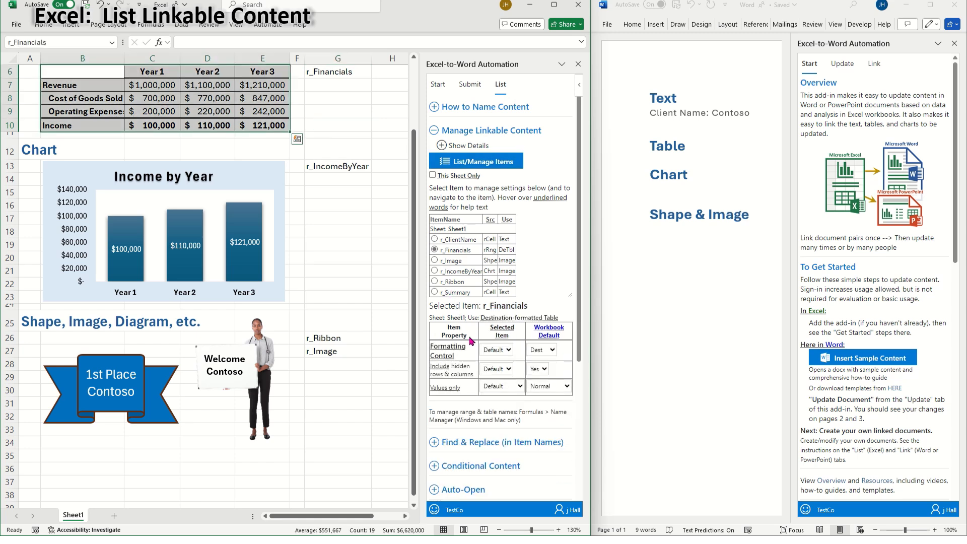
pyautogui.click(509, 351)
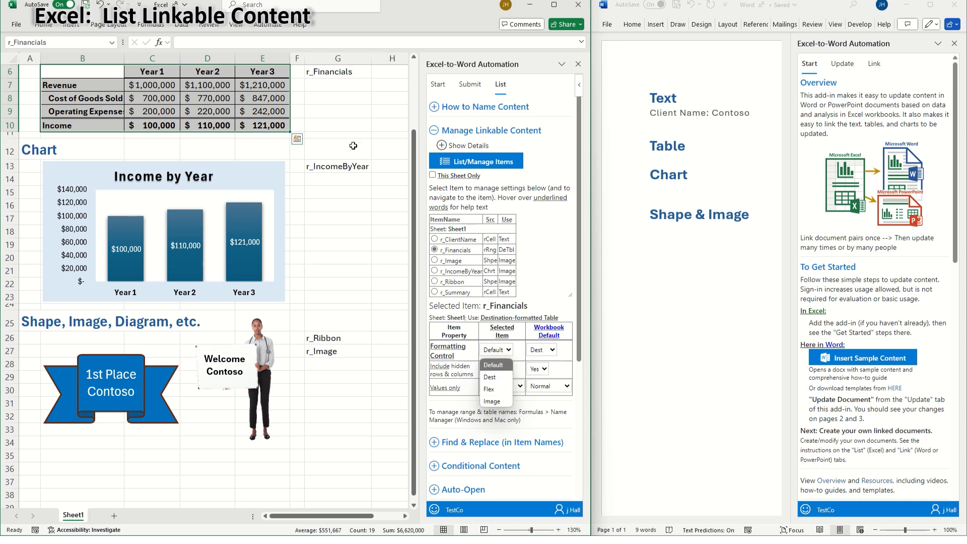
pyautogui.click(151, 29)
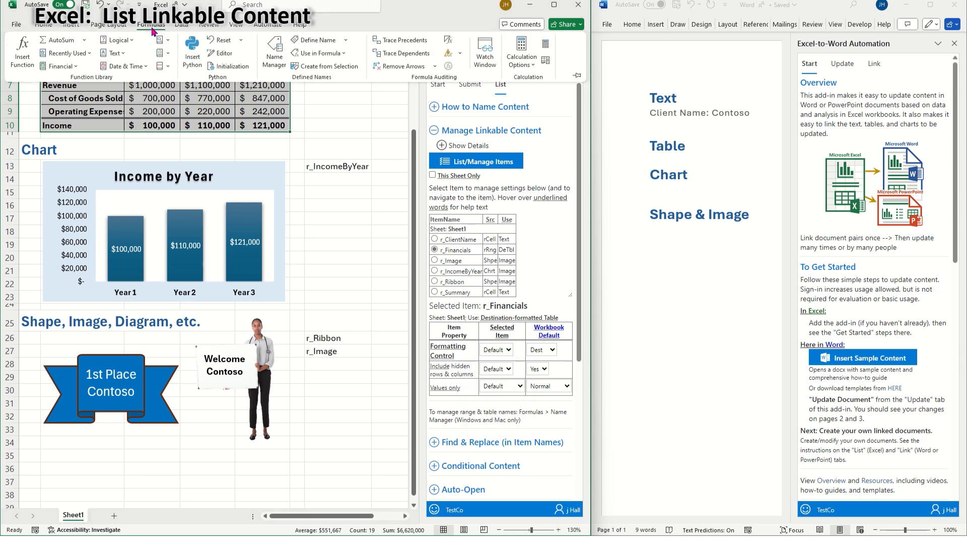
pyautogui.click(275, 60)
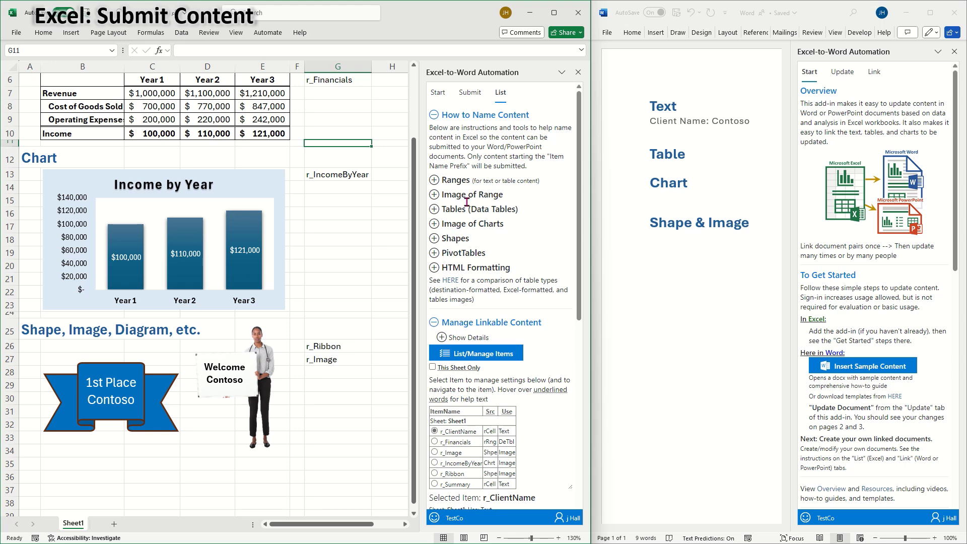
# - Submit all six named items from the add-in's Submit tab
pyautogui.click(472, 100)
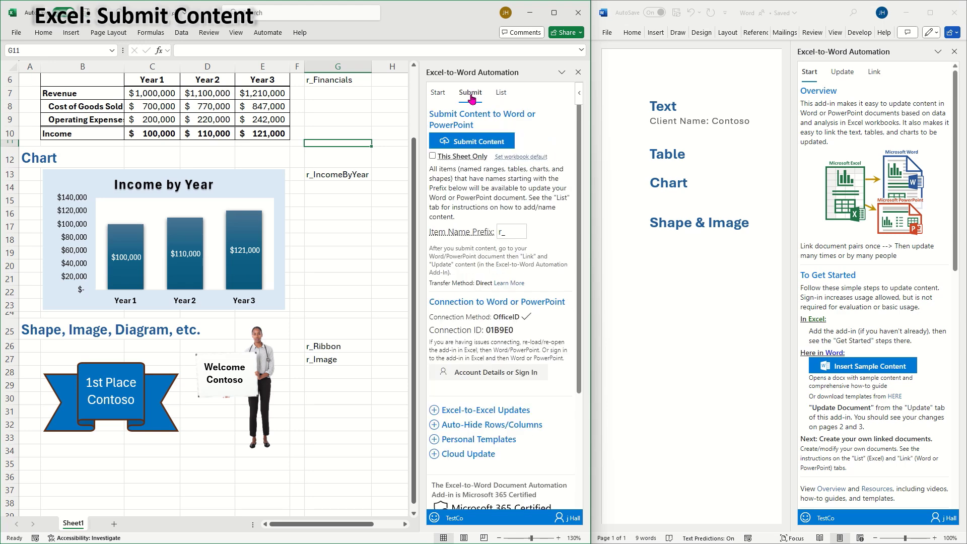
pyautogui.click(467, 143)
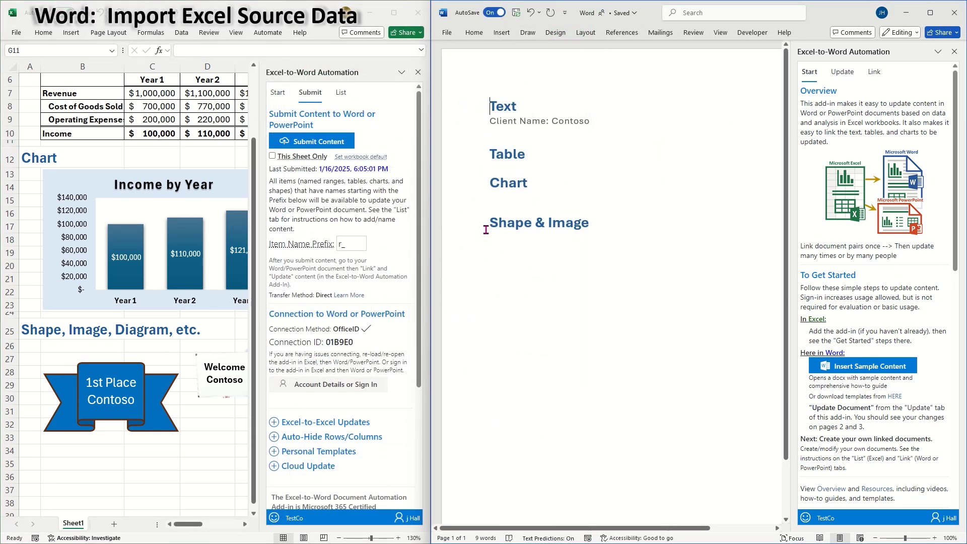
# - Import the submitted Excel content on the Link tab and review the Type and Name lists, leaving r_ClientName selected
pyautogui.click(875, 73)
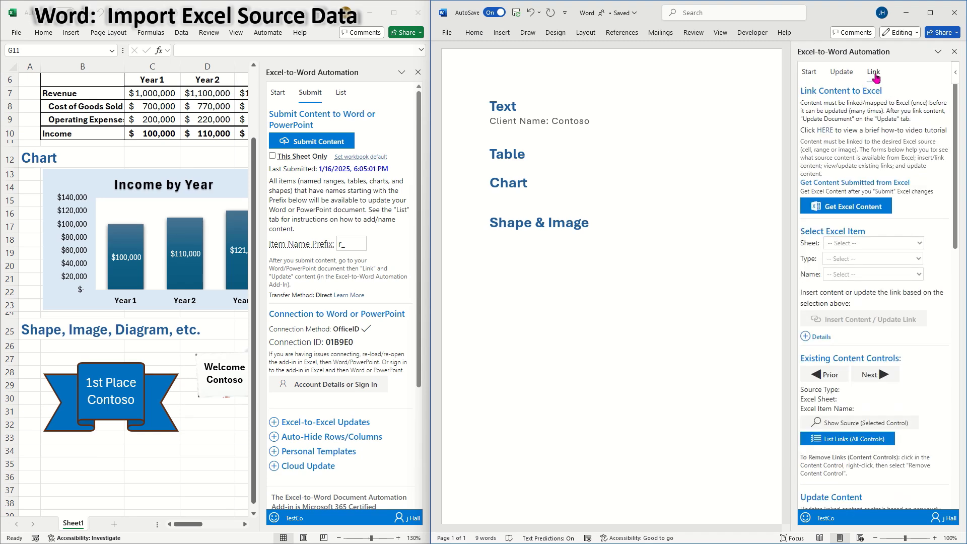
pyautogui.click(865, 212)
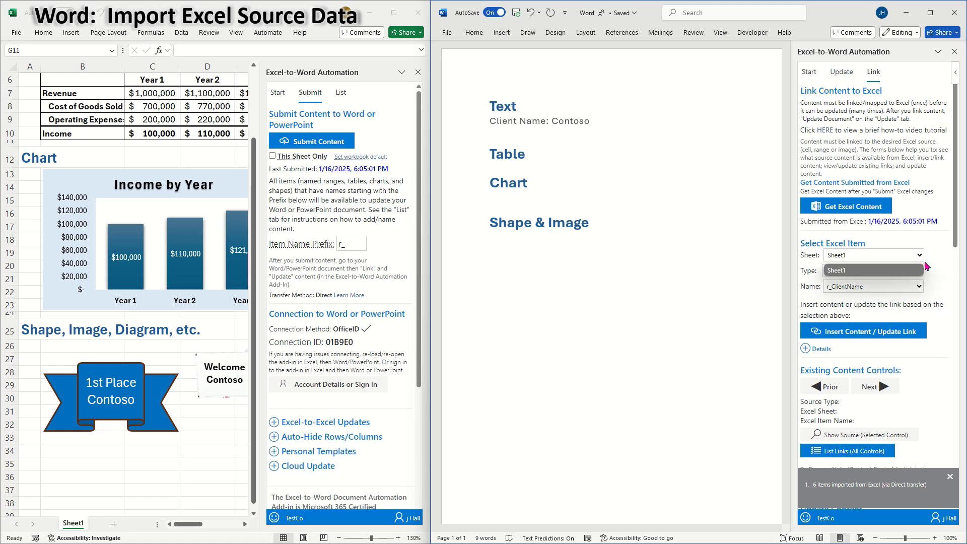
pyautogui.click(920, 273)
pyautogui.click(932, 273)
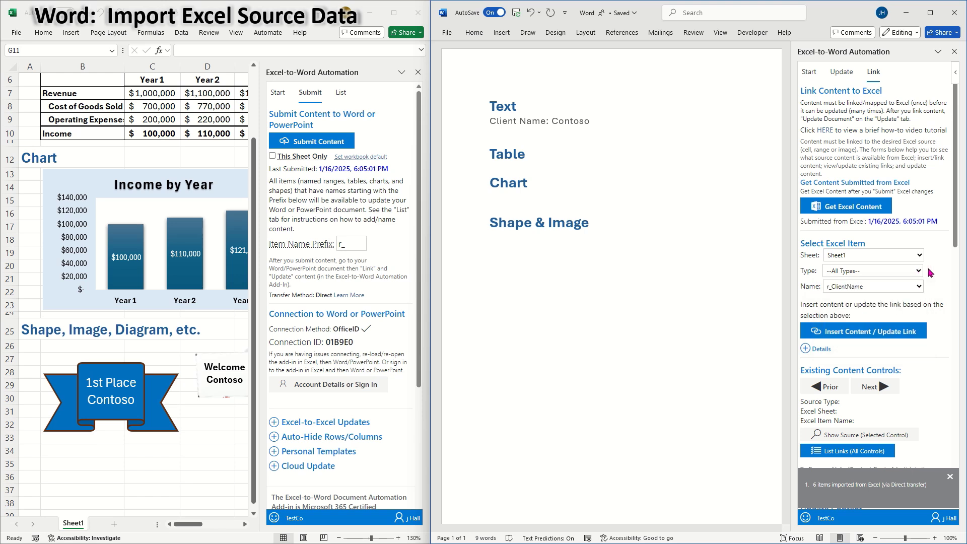
pyautogui.click(920, 285)
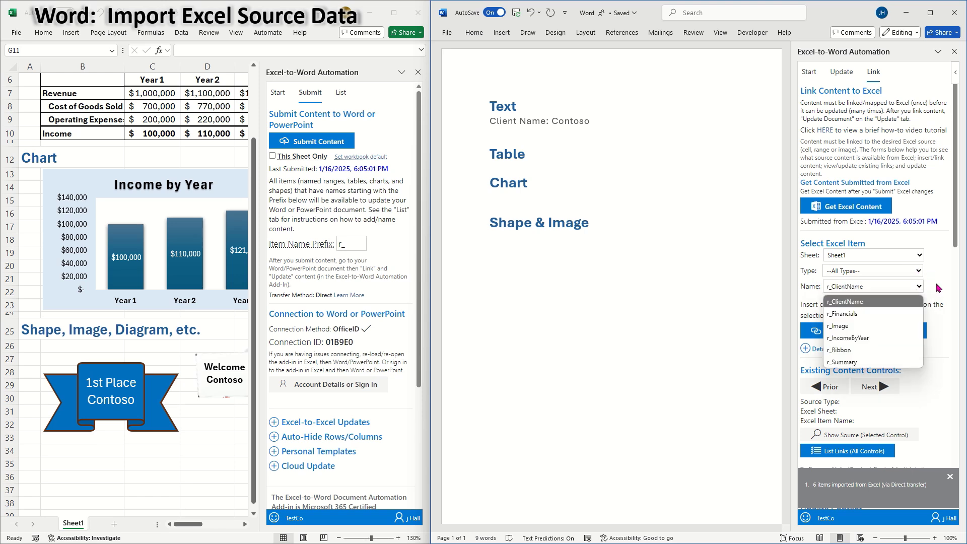
pyautogui.click(938, 288)
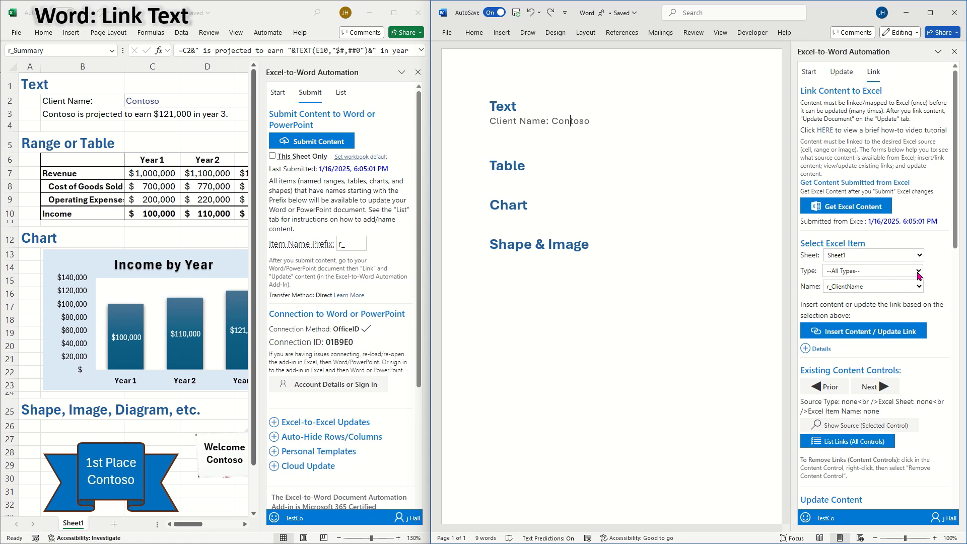
# - Link the word Contoso in the document to the r_ClientName text item
pyautogui.click(918, 272)
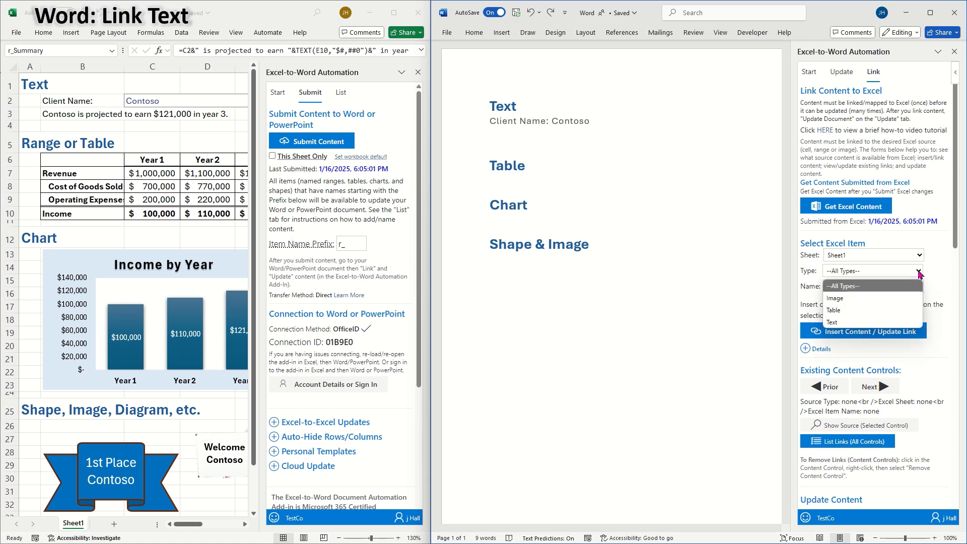
pyautogui.click(886, 323)
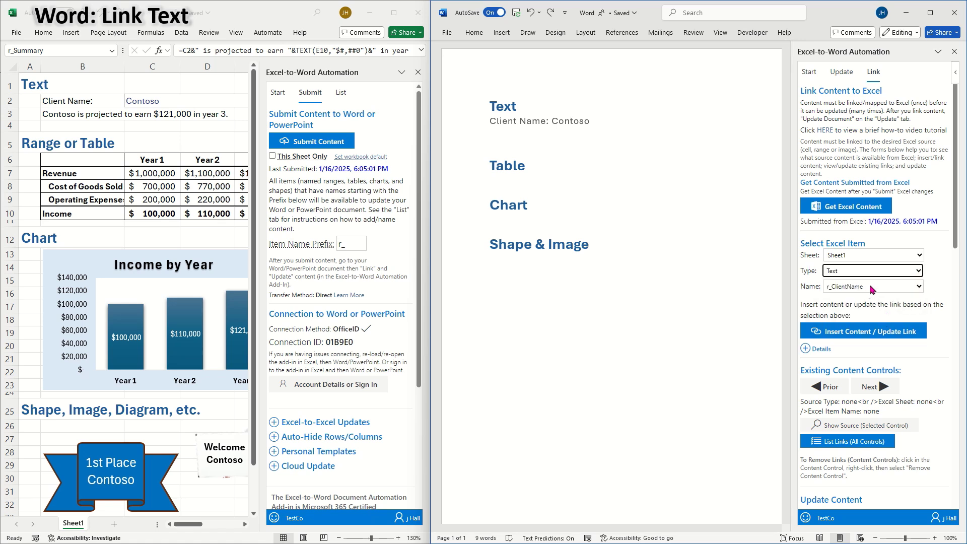
pyautogui.click(554, 123)
pyautogui.moveTo(552, 123); pyautogui.dragTo(590, 126)
pyautogui.click(842, 331)
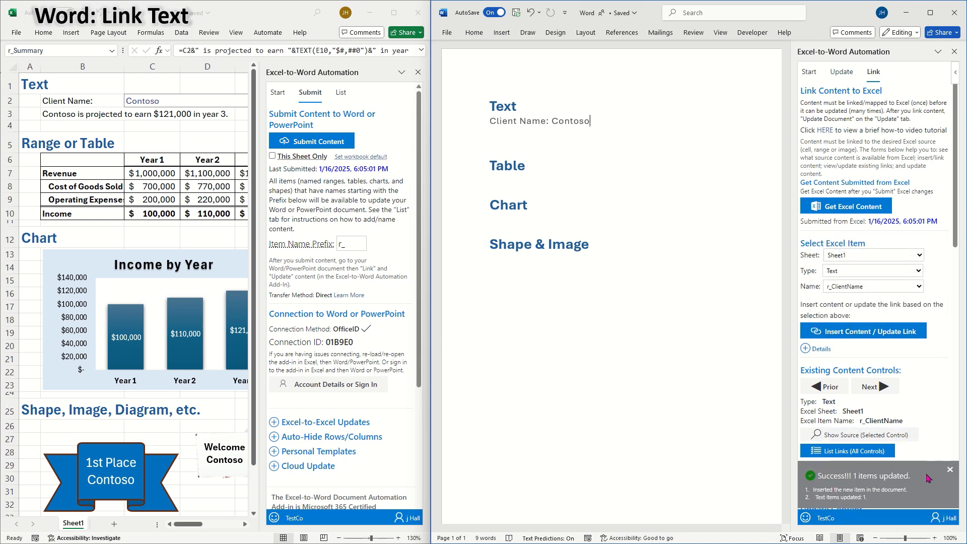
# - Insert the linked r_Summary sentence on the empty line below the Client Name line
pyautogui.click(916, 289)
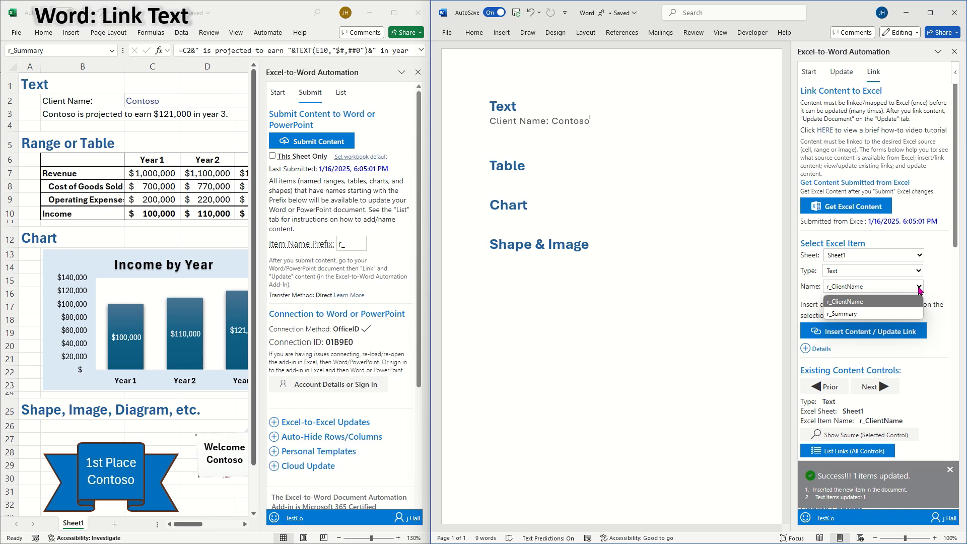
pyautogui.click(887, 315)
pyautogui.click(500, 145)
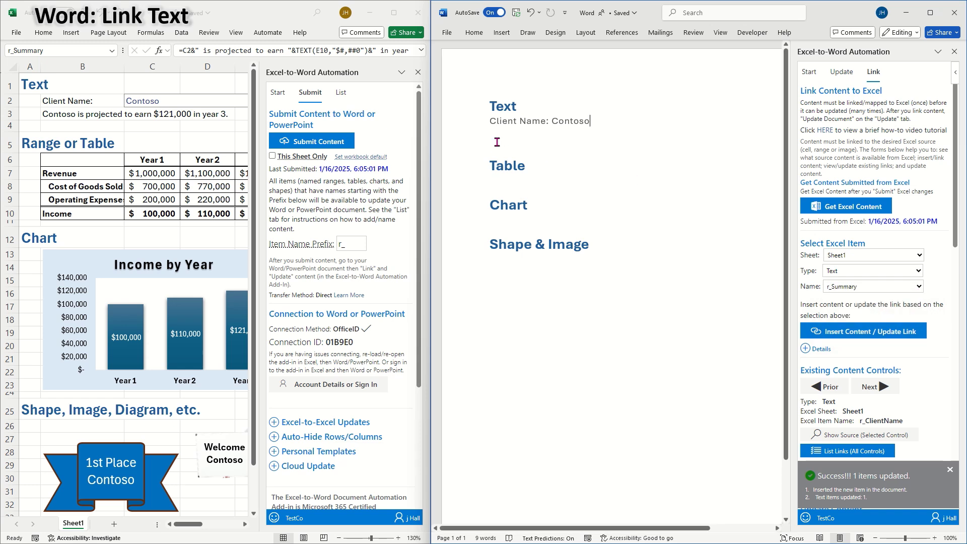
pyautogui.click(848, 332)
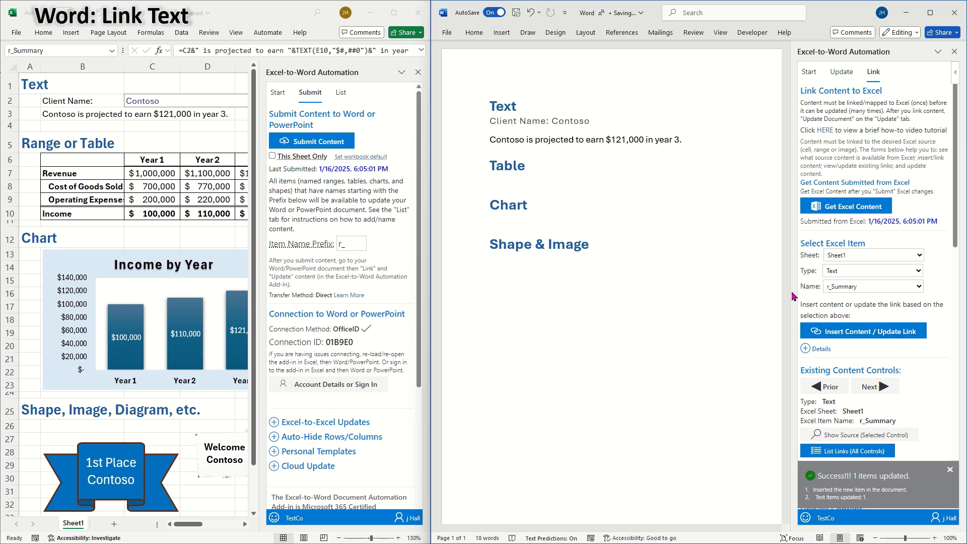
pyautogui.click(505, 140)
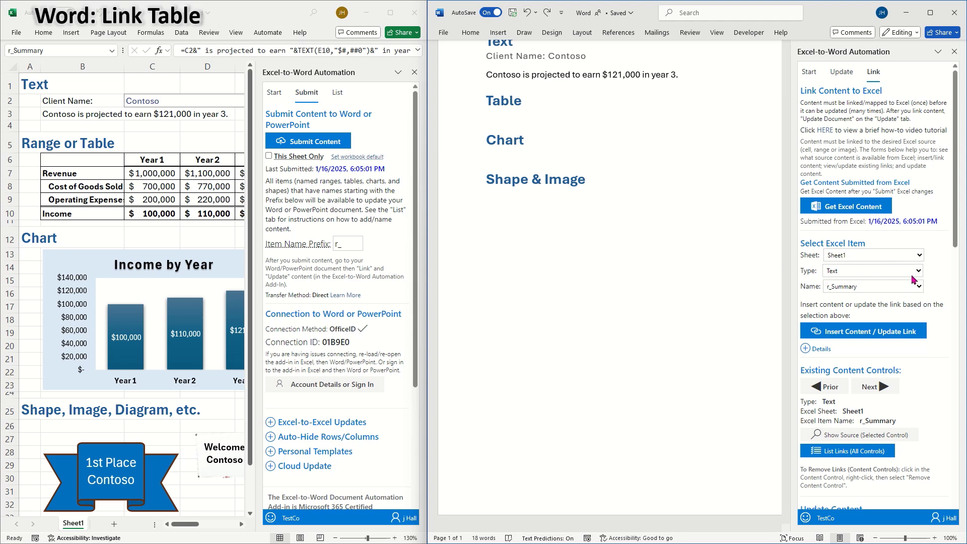
# - Insert the linked r_Financials table under the Table heading
pyautogui.click(920, 272)
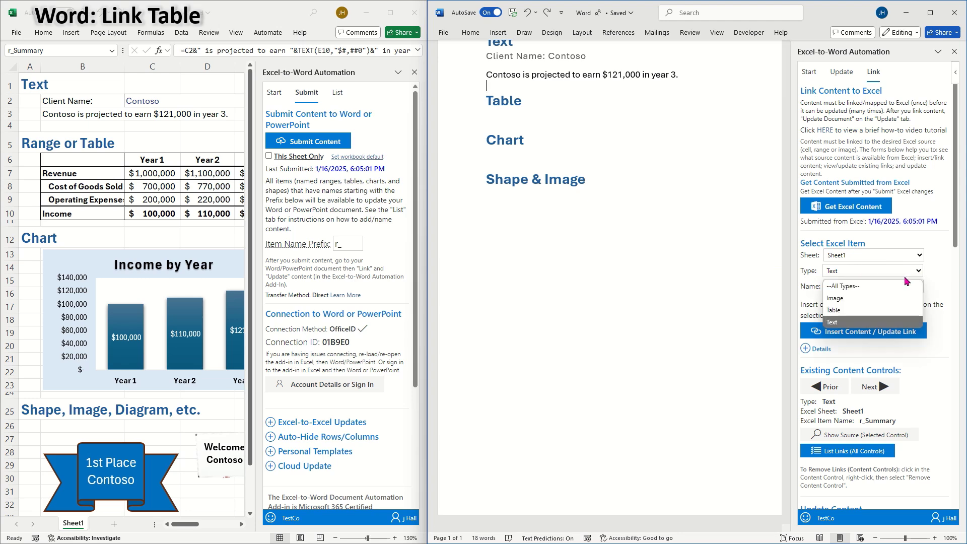
pyautogui.click(902, 305)
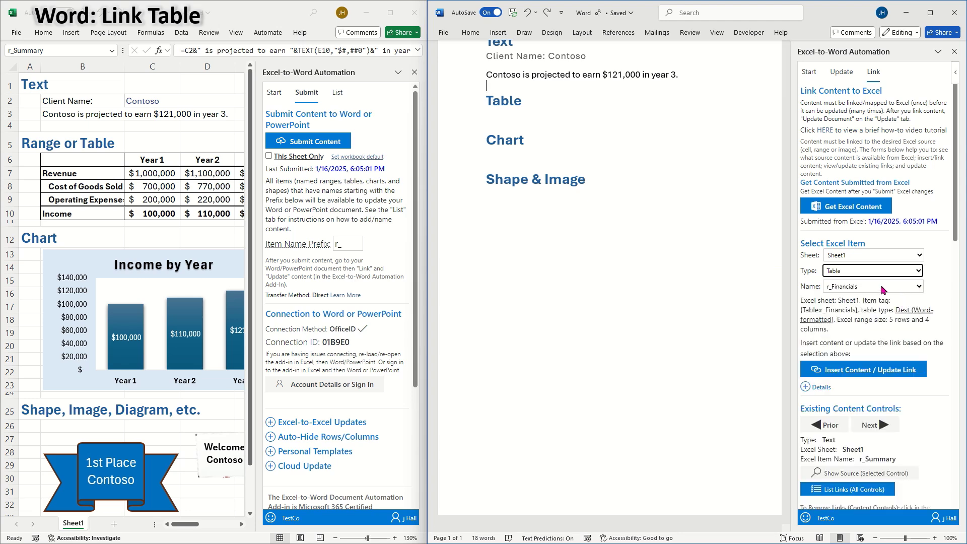
pyautogui.click(493, 116)
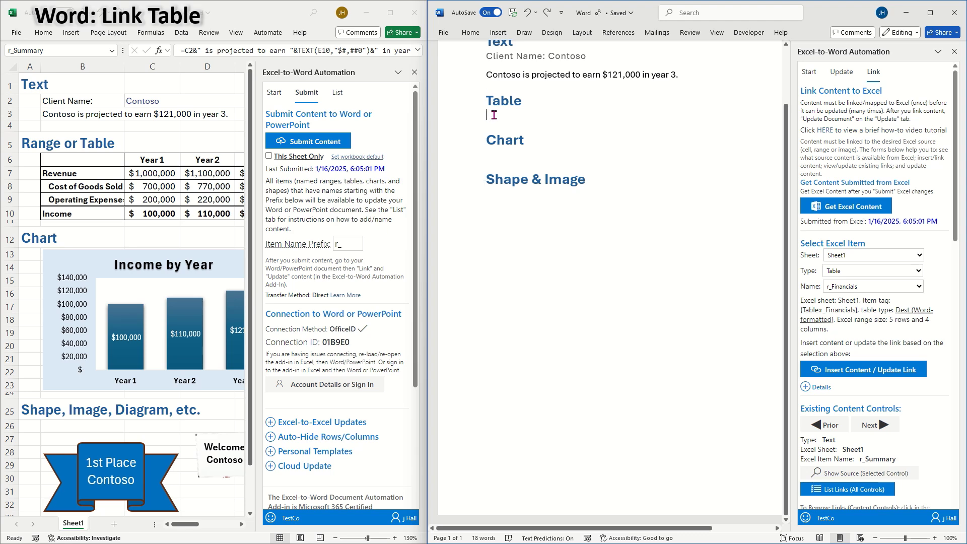
pyautogui.click(854, 372)
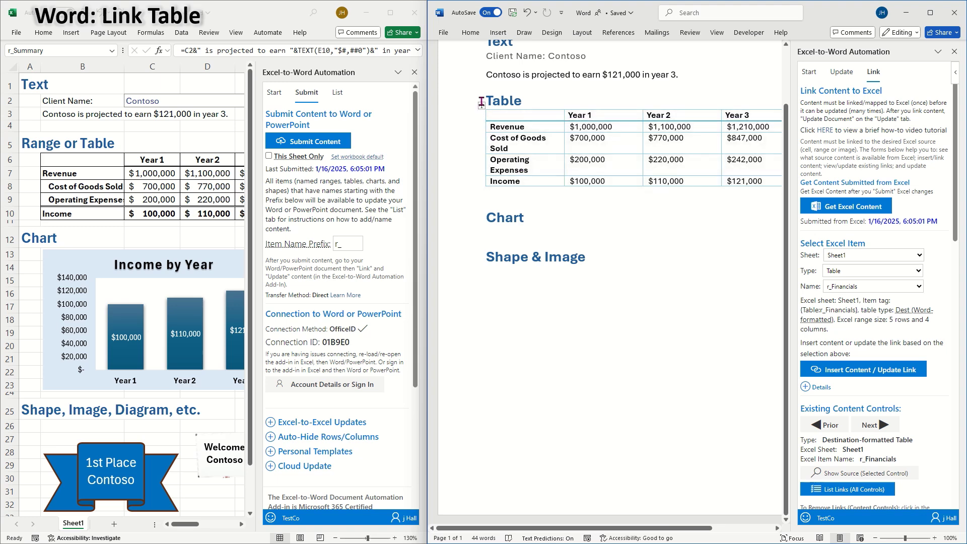
# - Restyle the inserted table with an orange-bordered Table Design style
pyautogui.click(483, 105)
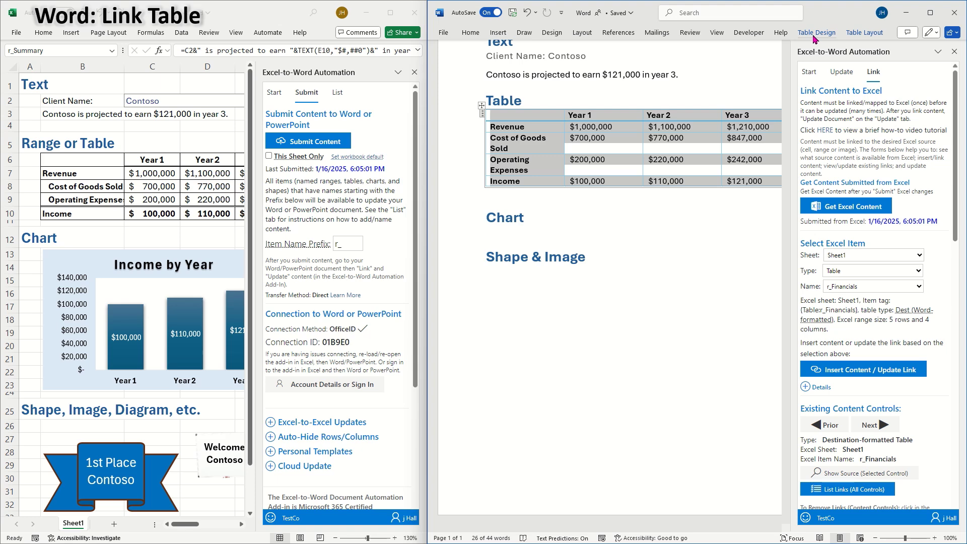
pyautogui.click(814, 35)
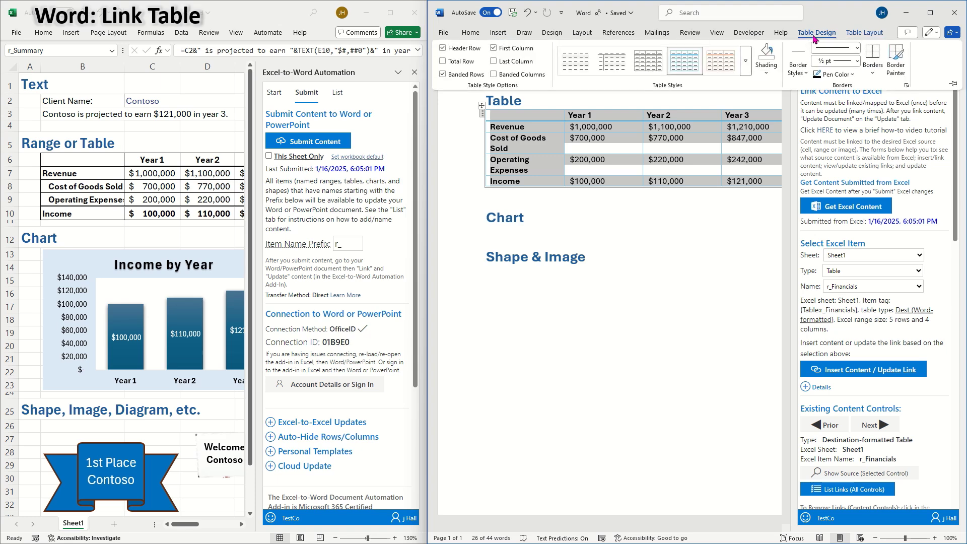
pyautogui.click(721, 63)
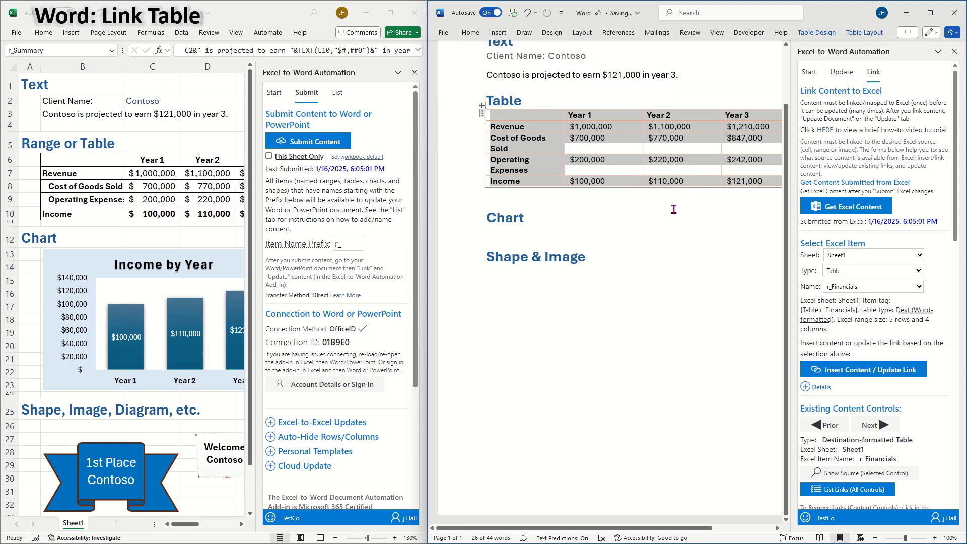
pyautogui.click(665, 201)
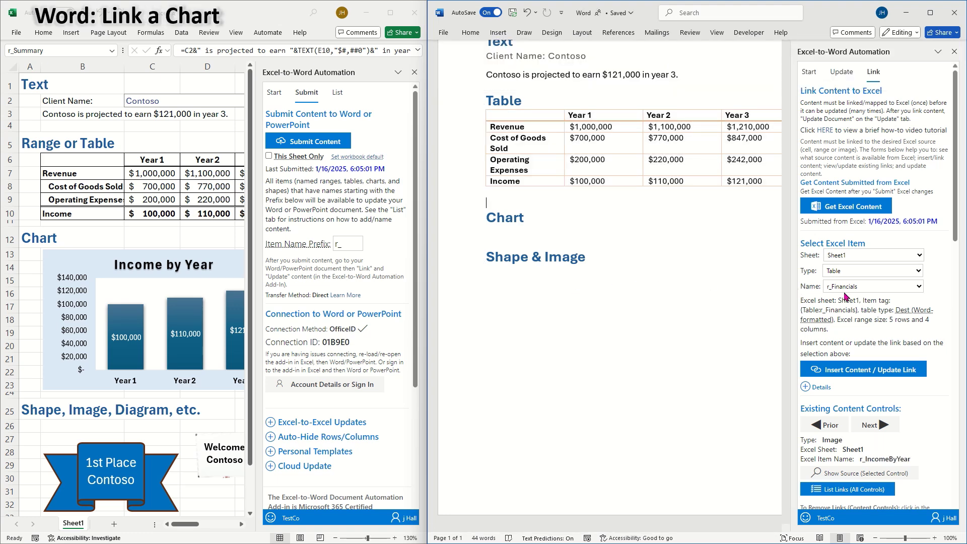
# - Insert the r_IncomeByYear chart as a linked image under Word's Chart heading
pyautogui.click(918, 273)
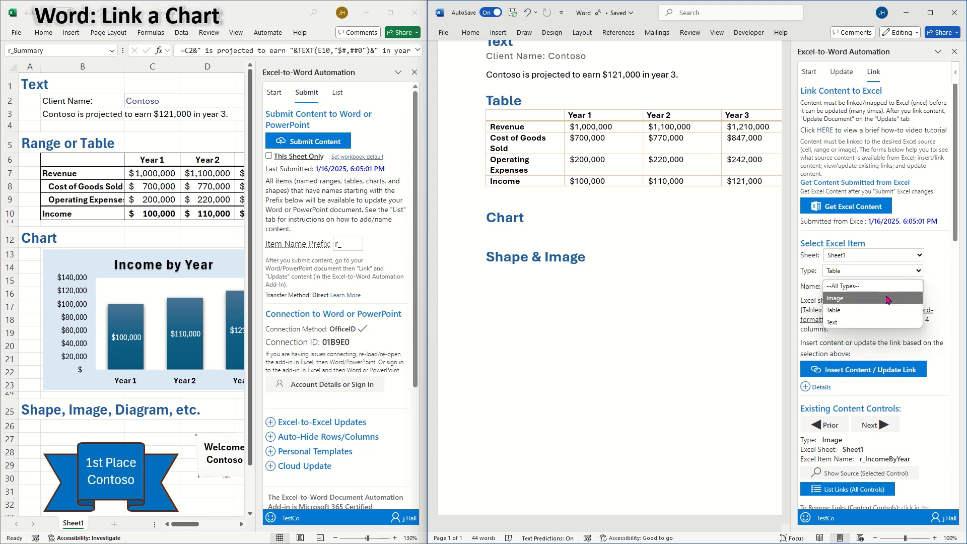
pyautogui.click(889, 300)
pyautogui.click(918, 289)
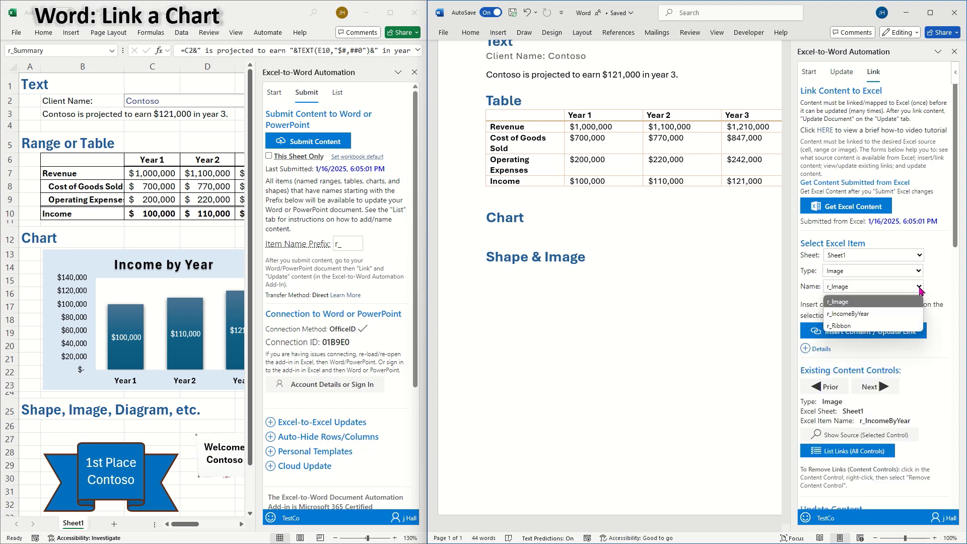
pyautogui.click(902, 313)
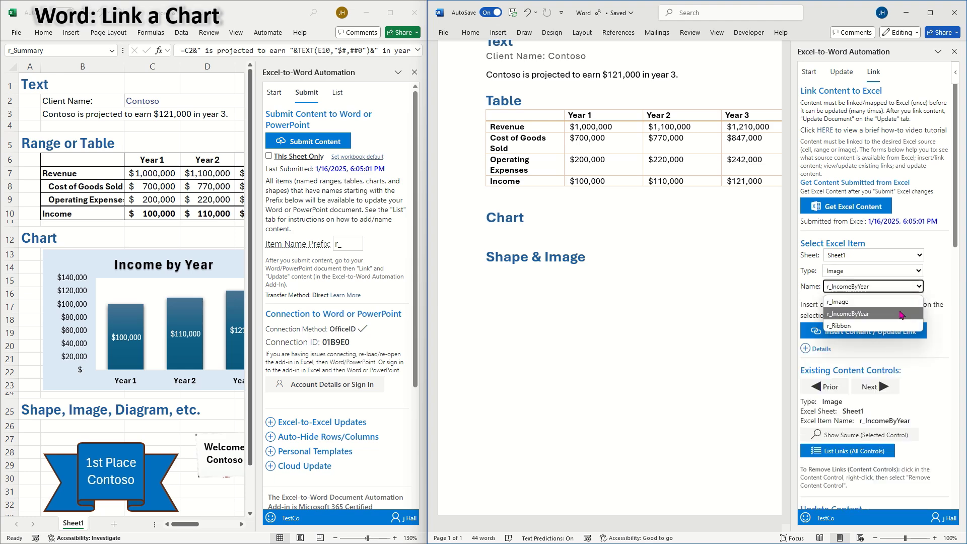
pyautogui.click(505, 236)
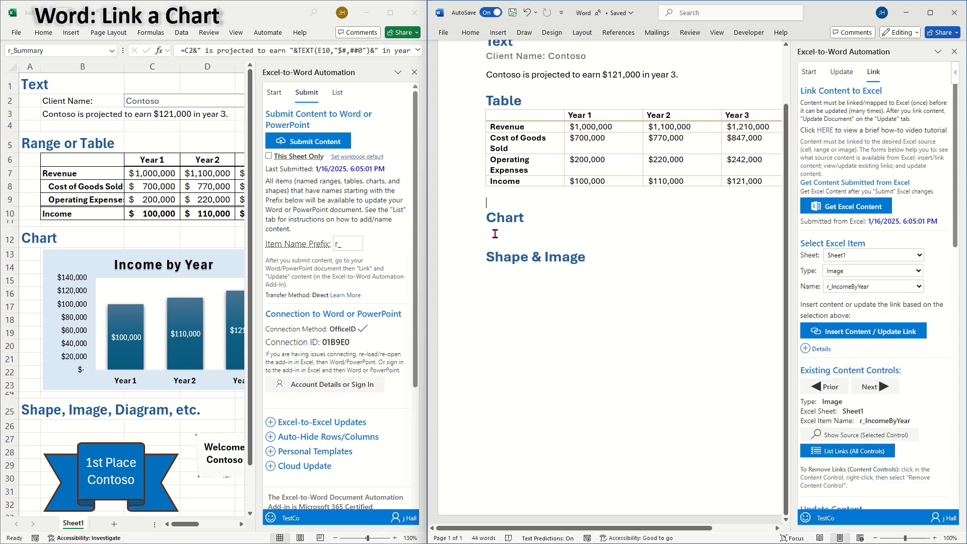
pyautogui.click(837, 335)
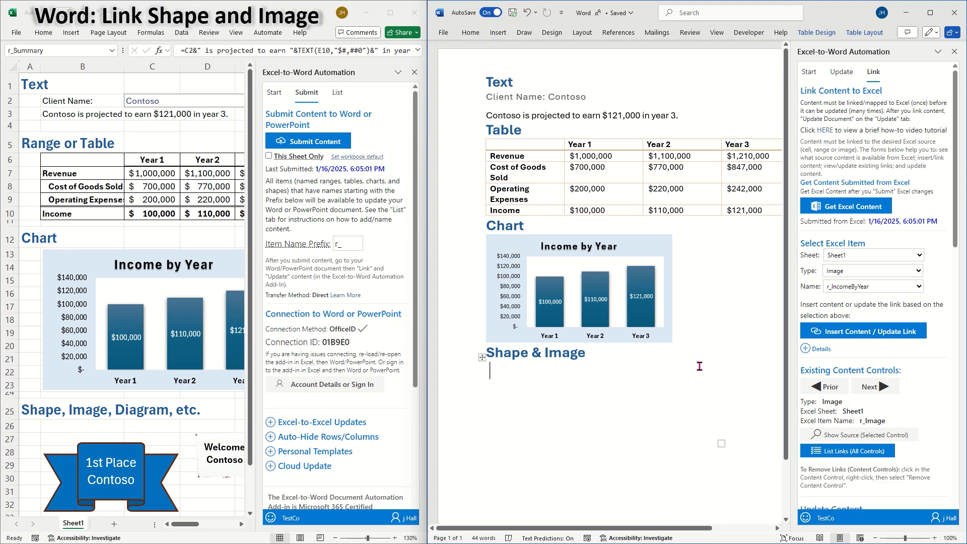
# - Insert the linked r_Ribbon image under the Shape & Image heading
pyautogui.click(921, 287)
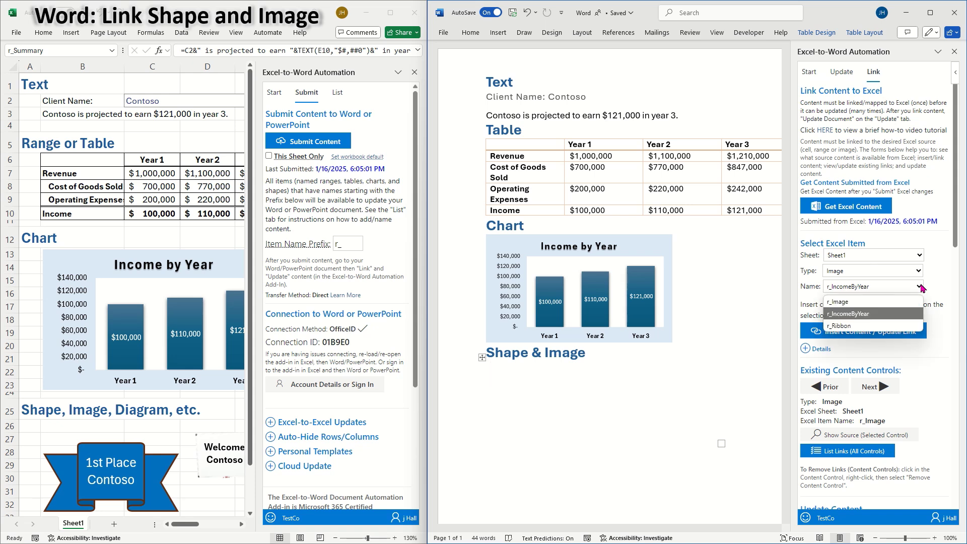
pyautogui.click(912, 328)
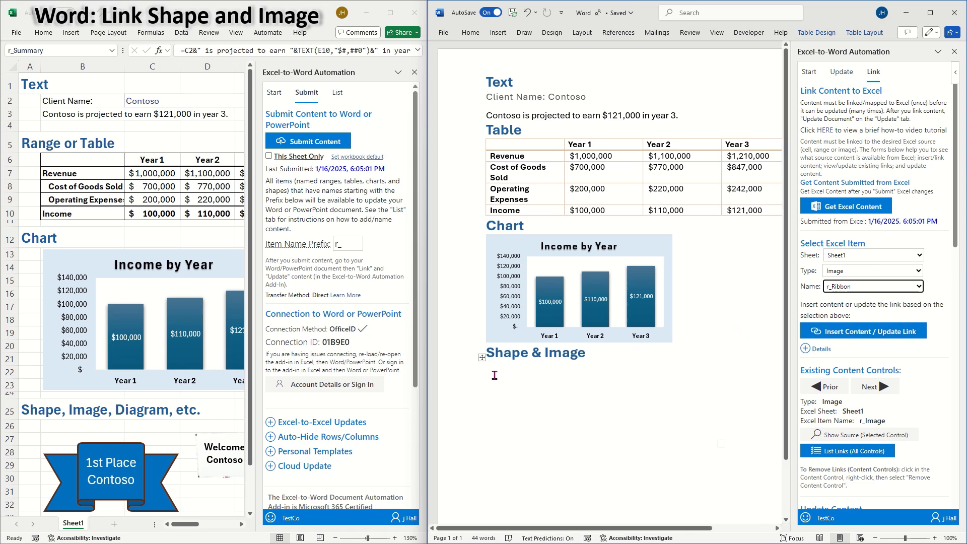
pyautogui.click(864, 331)
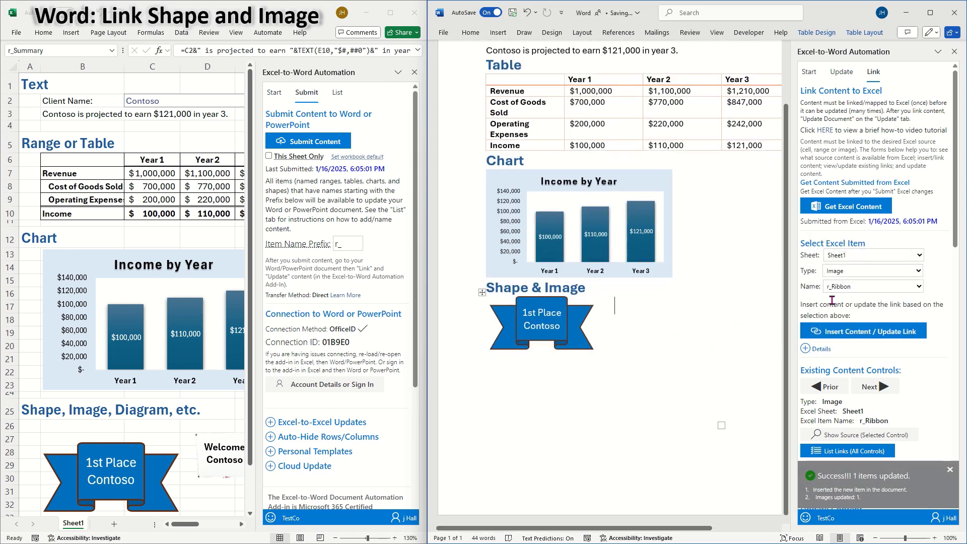
# - Insert the linked r_Image Welcome Contoso picture beside the ribbon
pyautogui.click(857, 286)
pyautogui.click(870, 311)
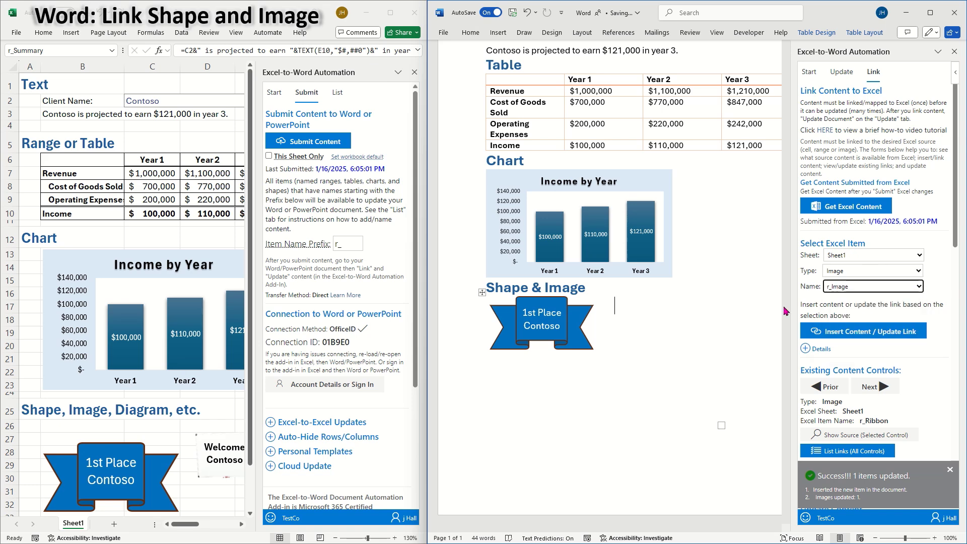
pyautogui.click(863, 332)
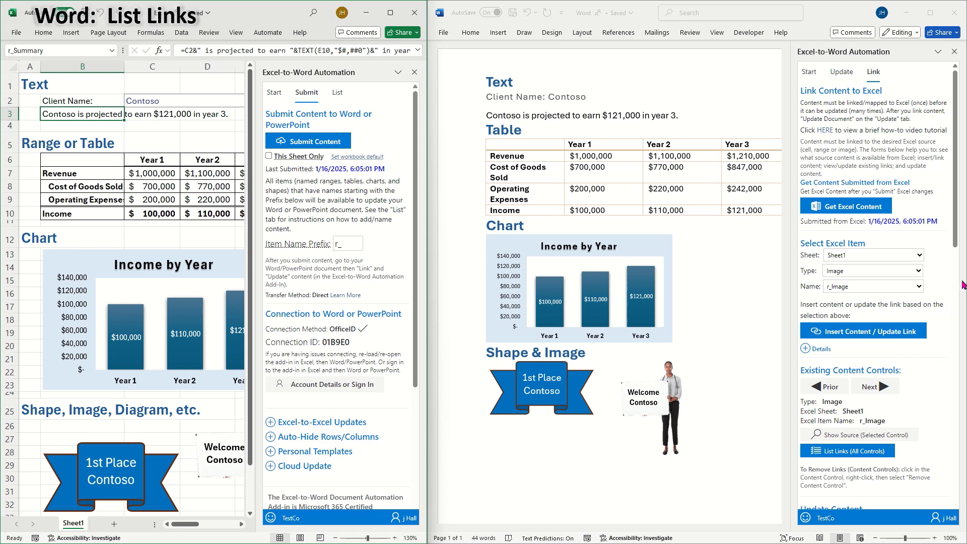
# - List all linked content controls, reveal their tags, then set tags to show only on hover
pyautogui.moveTo(957, 247); pyautogui.dragTo(953, 327)
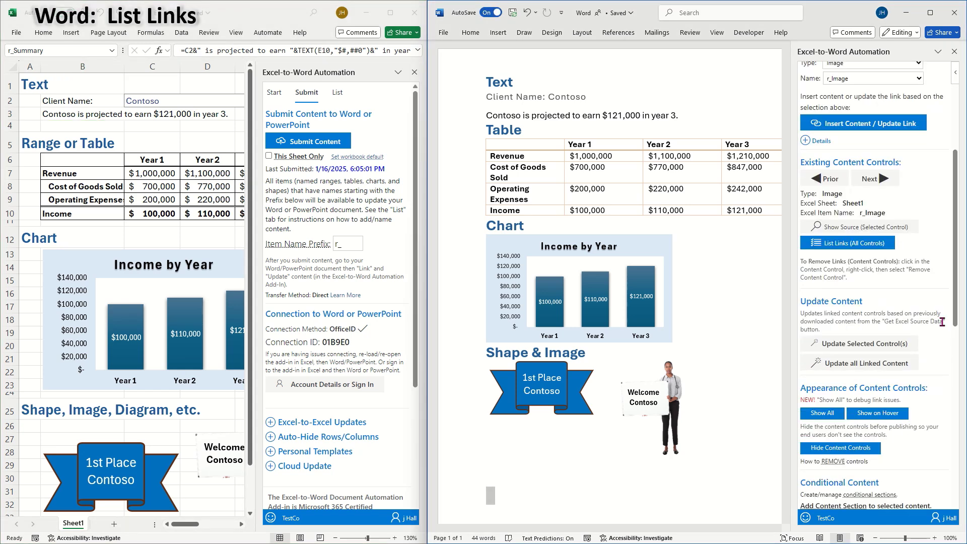
pyautogui.click(824, 244)
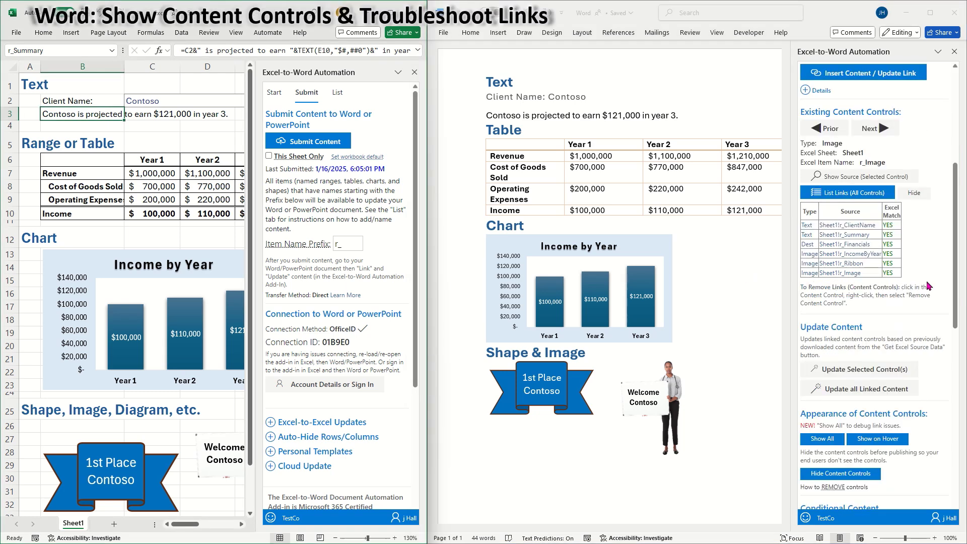
pyautogui.click(956, 295)
pyautogui.scroll(-3, 956, 295)
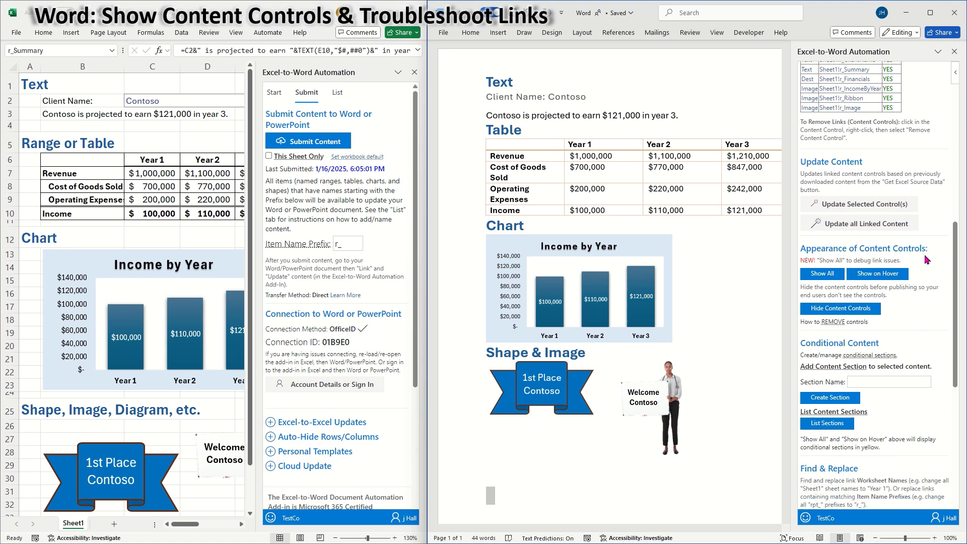
pyautogui.click(825, 274)
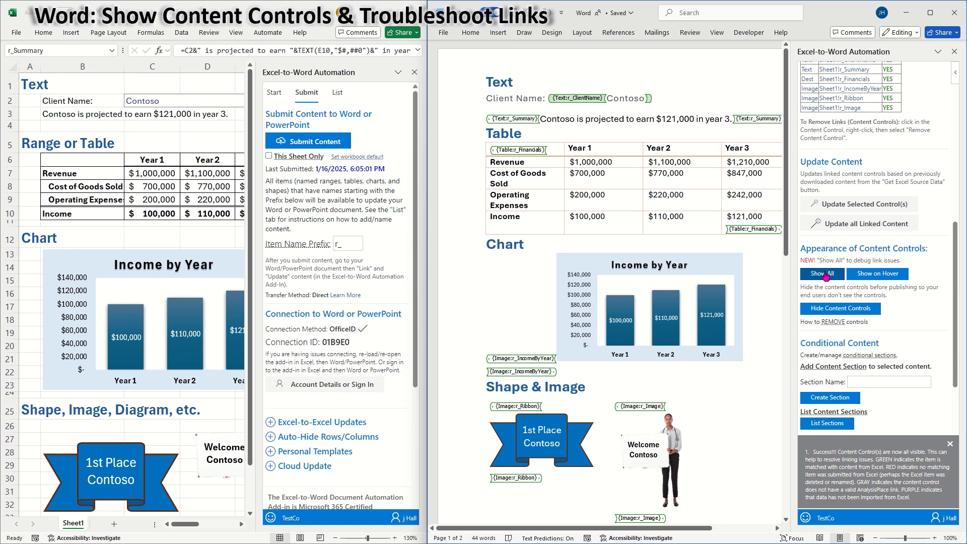
pyautogui.click(865, 274)
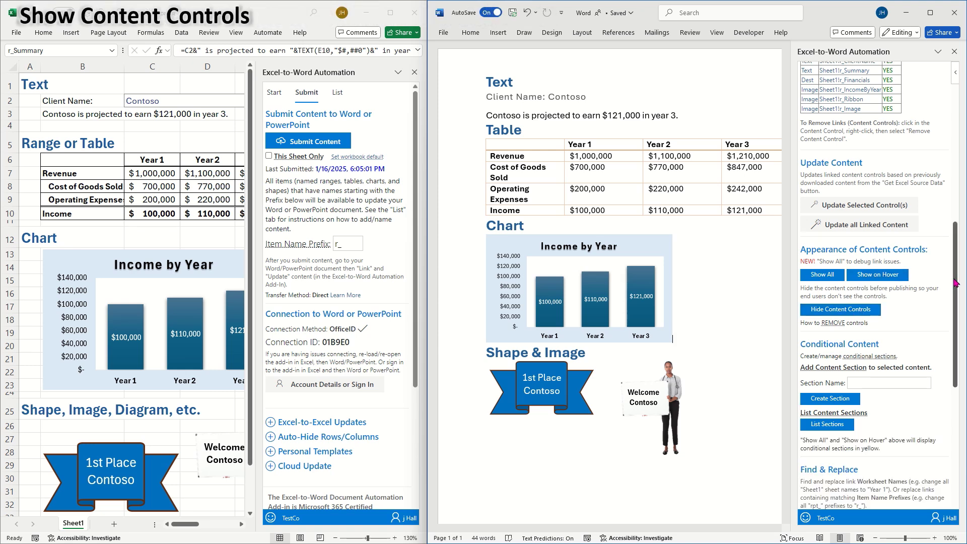
# - Step back to the table and forward to the chart, then jump to r_IncomeByYear and r_Financials
pyautogui.moveTo(956, 284); pyautogui.dragTo(945, 208)
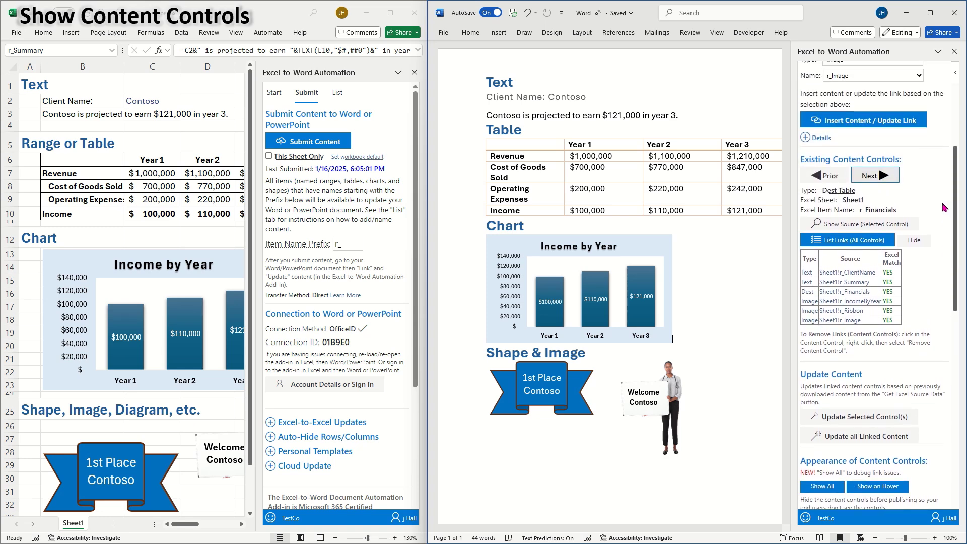
pyautogui.click(819, 166)
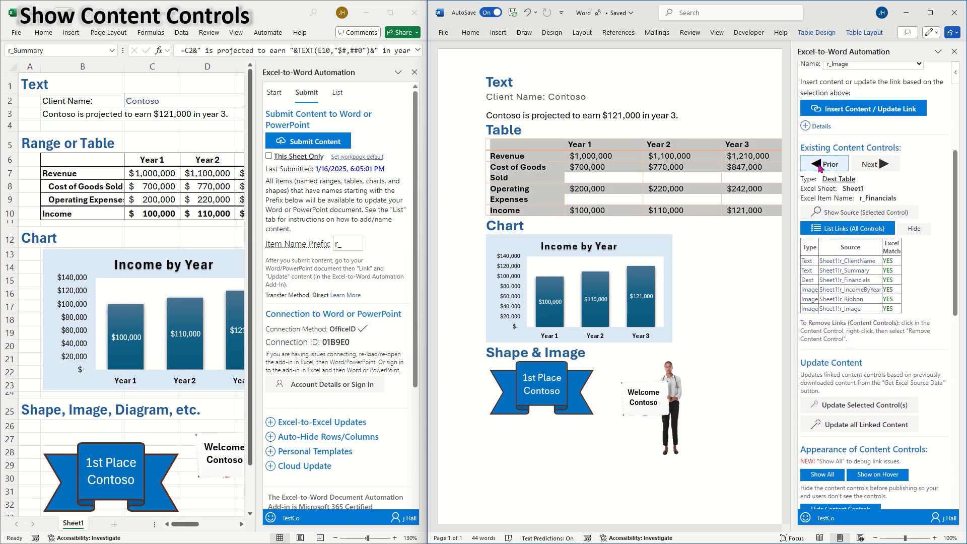
pyautogui.click(862, 165)
pyautogui.click(845, 229)
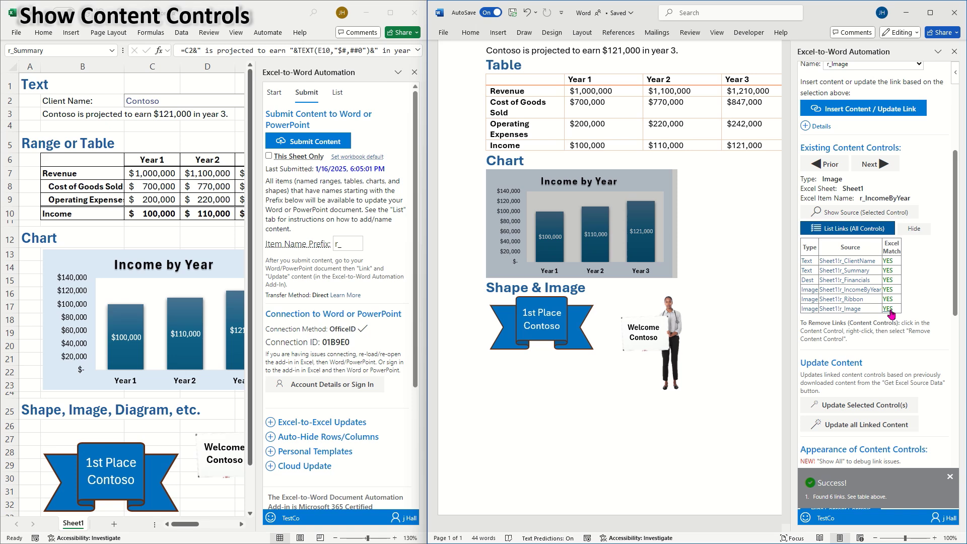
pyautogui.click(855, 290)
pyautogui.click(854, 285)
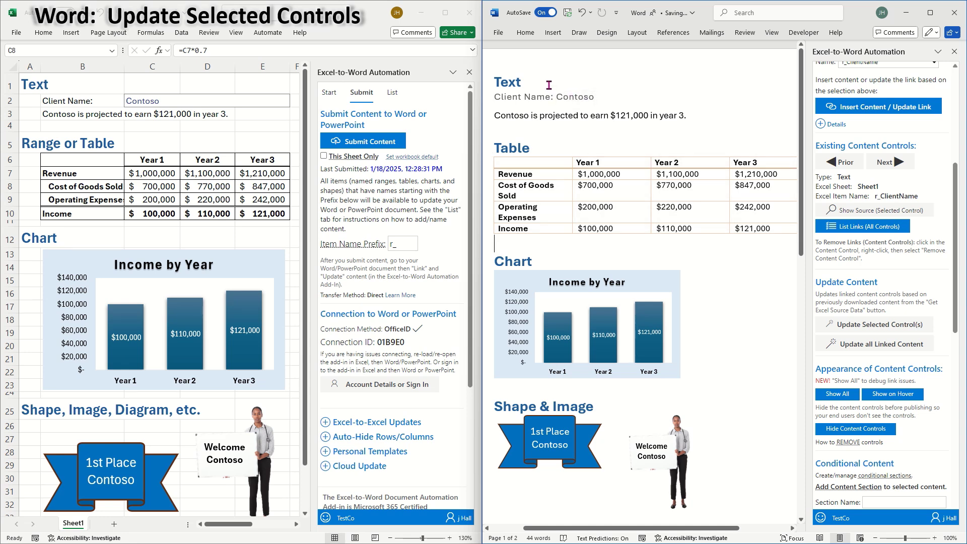
# - Select from the Text heading through the table and update only those linked controls
pyautogui.moveTo(549, 85); pyautogui.dragTo(705, 245)
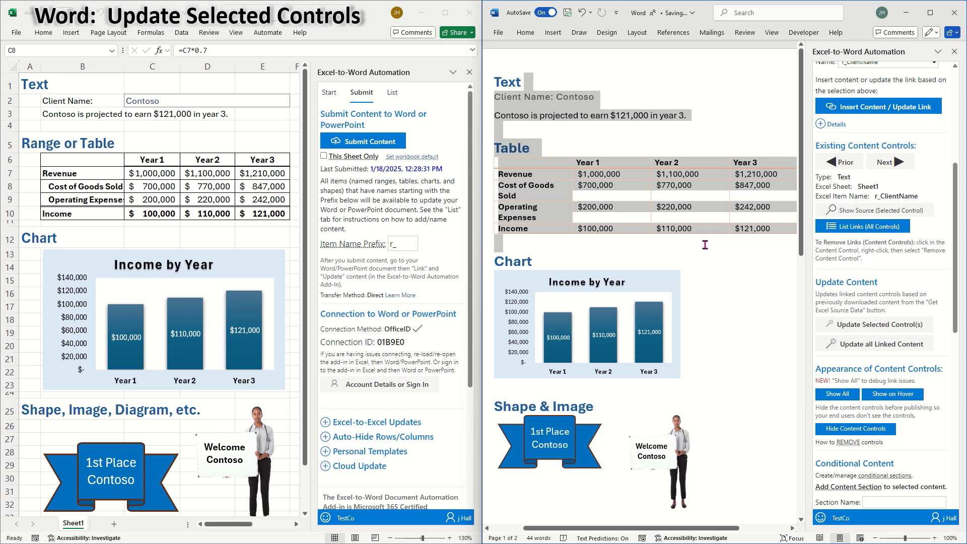
pyautogui.click(850, 328)
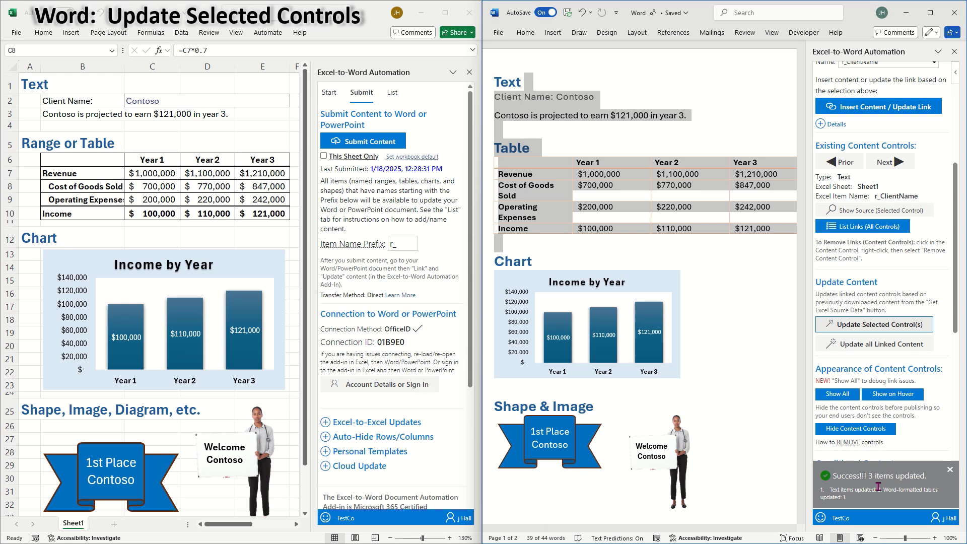
pyautogui.click(601, 257)
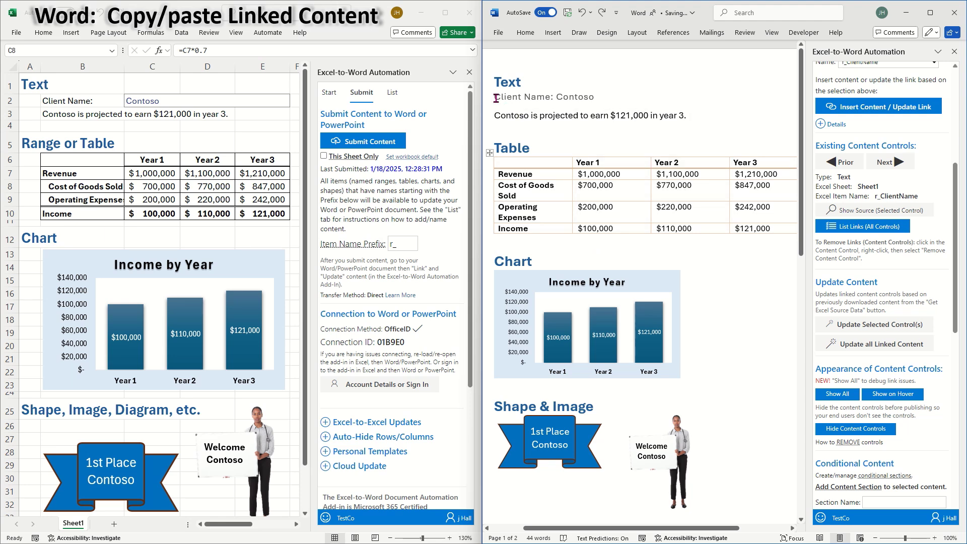
# - Copy the client name, summary and table, paste a linked copy below, and list all links
pyautogui.moveTo(496, 97); pyautogui.dragTo(552, 233)
pyautogui.hotkey('ctrl', 'c')
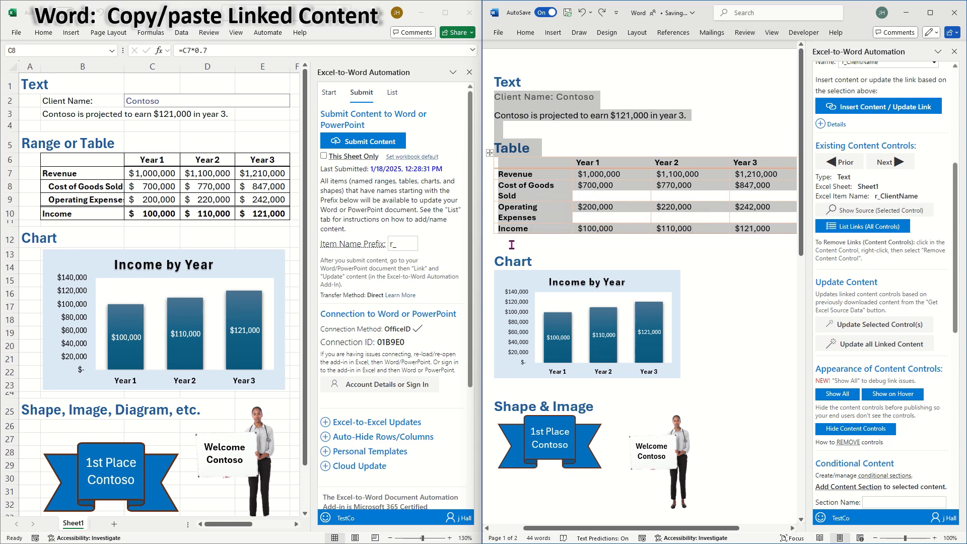
pyautogui.click(512, 244)
pyautogui.hotkey('ctrl', 'v')
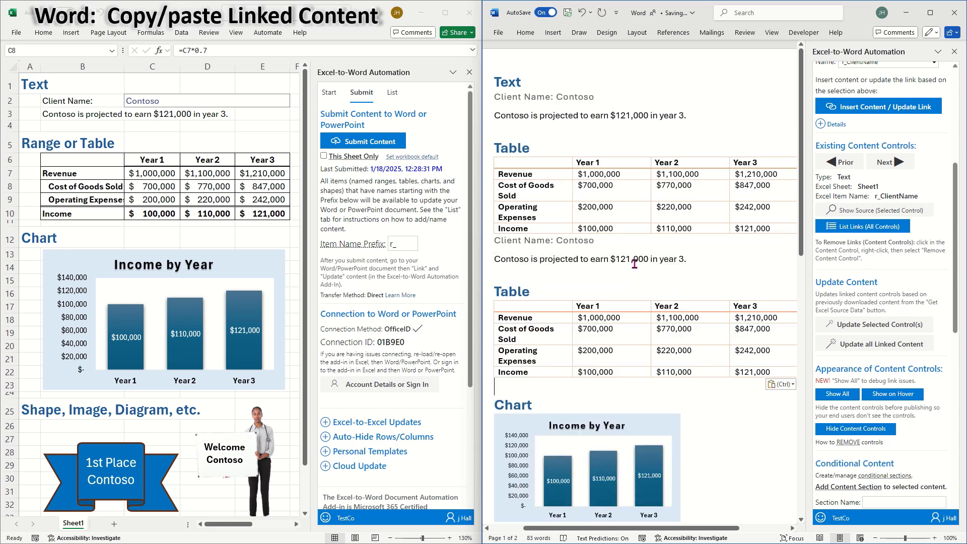
pyautogui.click(632, 262)
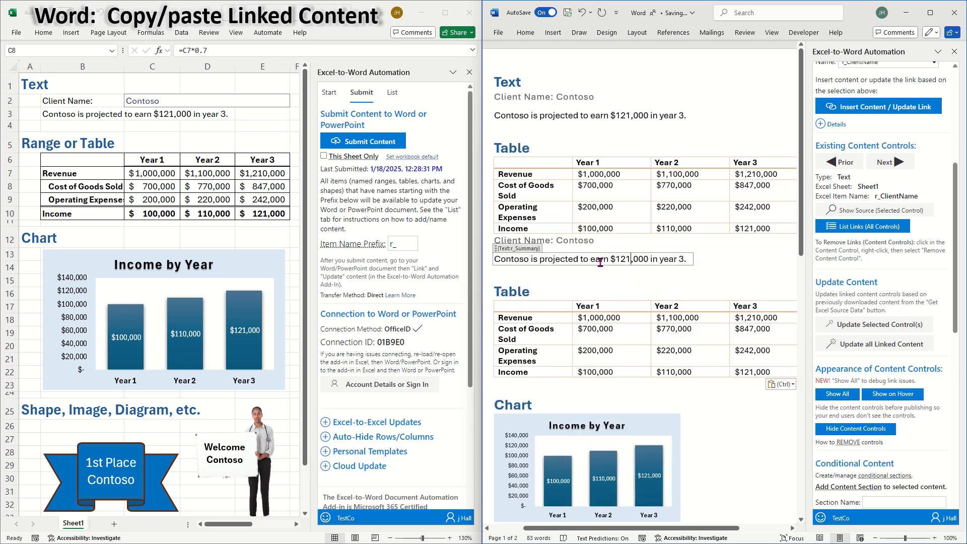
pyautogui.click(847, 227)
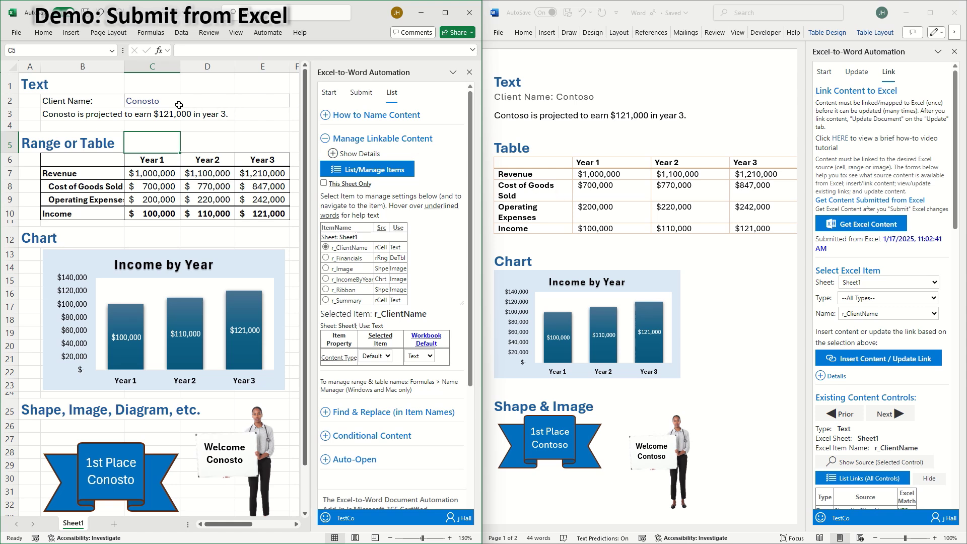
# - Enter XYZ as the client name in C2 and 5 as Year 3 operating expense in E9
pyautogui.click(165, 101)
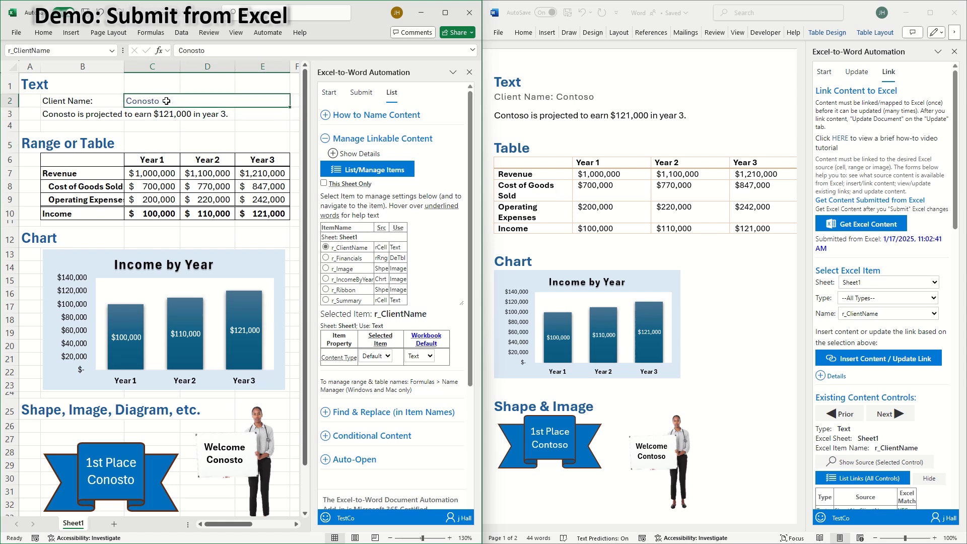
pyautogui.write('XYZ')
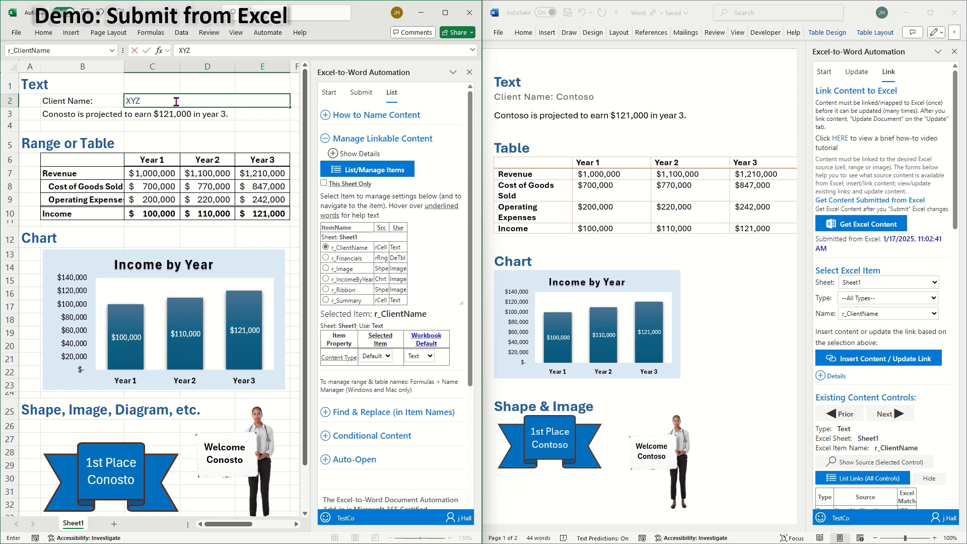
pyautogui.press('Return')
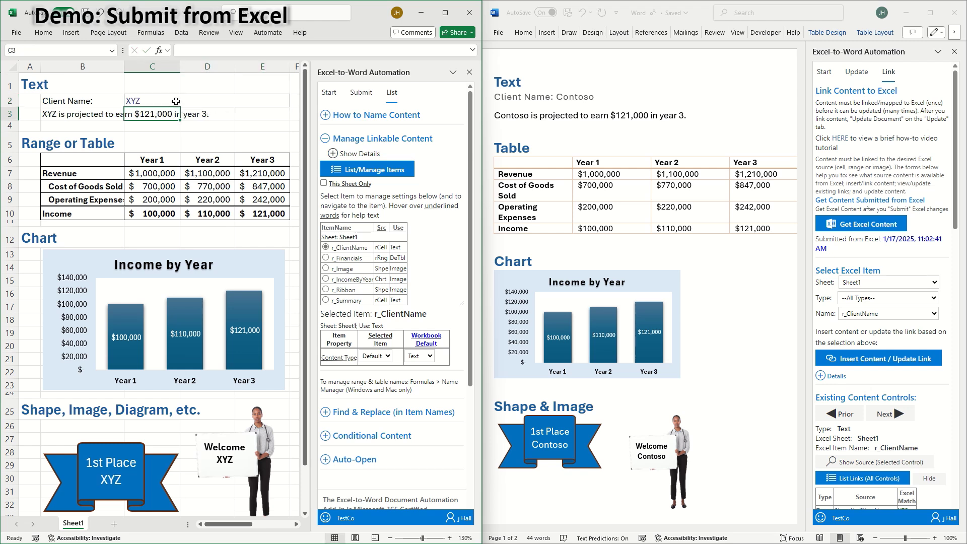
pyautogui.click(253, 200)
pyautogui.write('5')
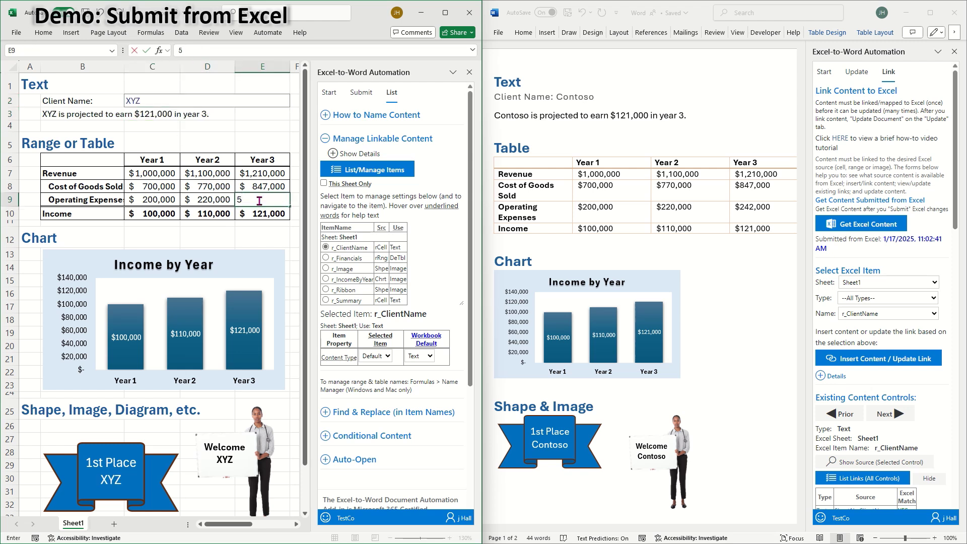
pyautogui.press('Return')
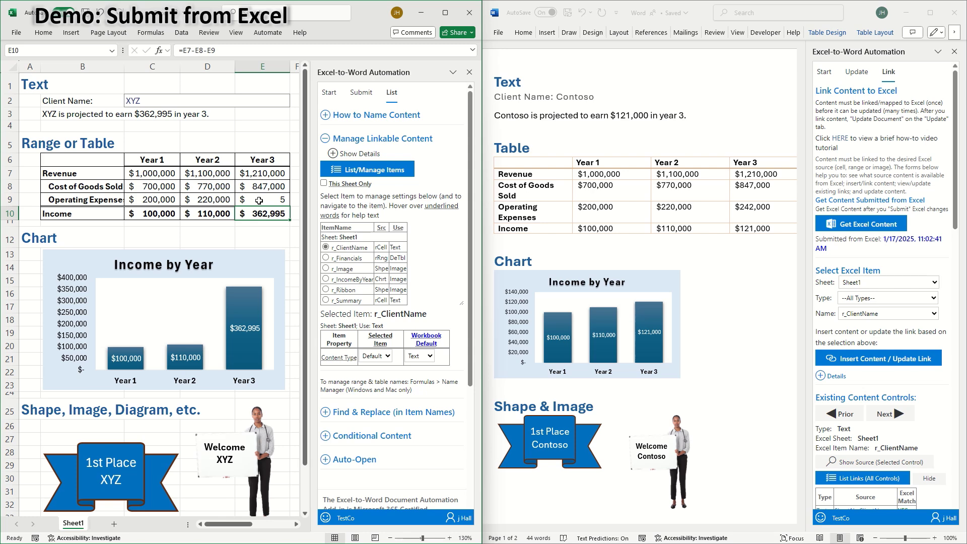
pyautogui.click(362, 92)
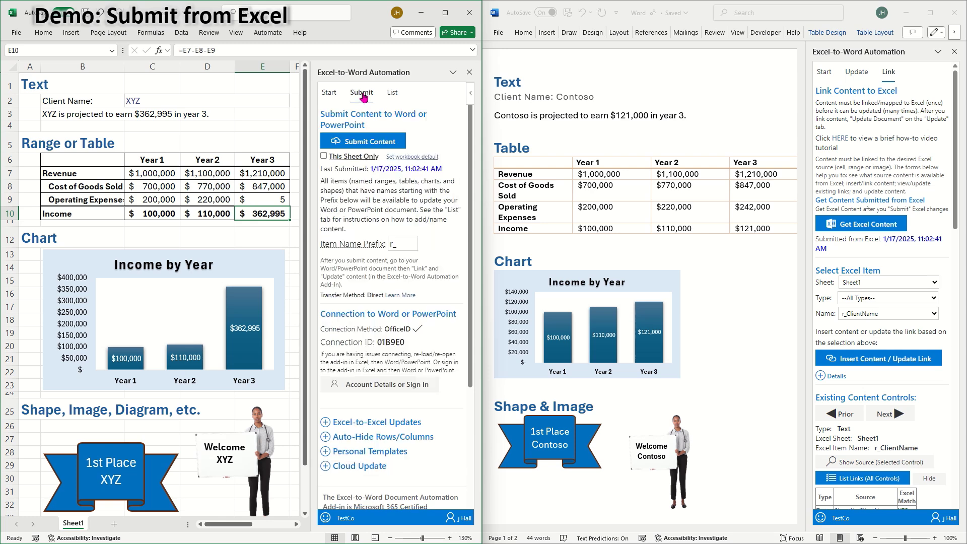
# - Submit the changed Excel items and update the Word document to XYZ and $362,995
pyautogui.click(363, 143)
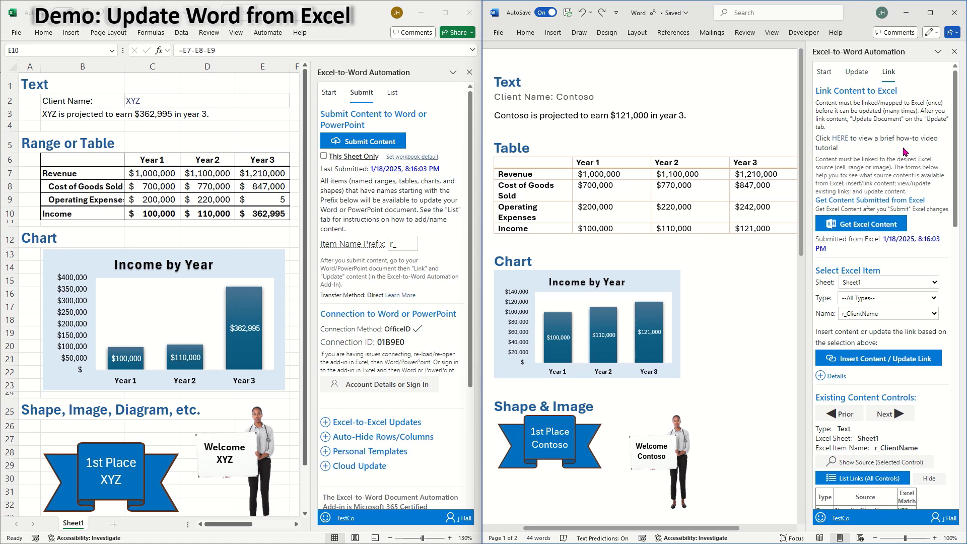
pyautogui.click(857, 72)
pyautogui.click(861, 133)
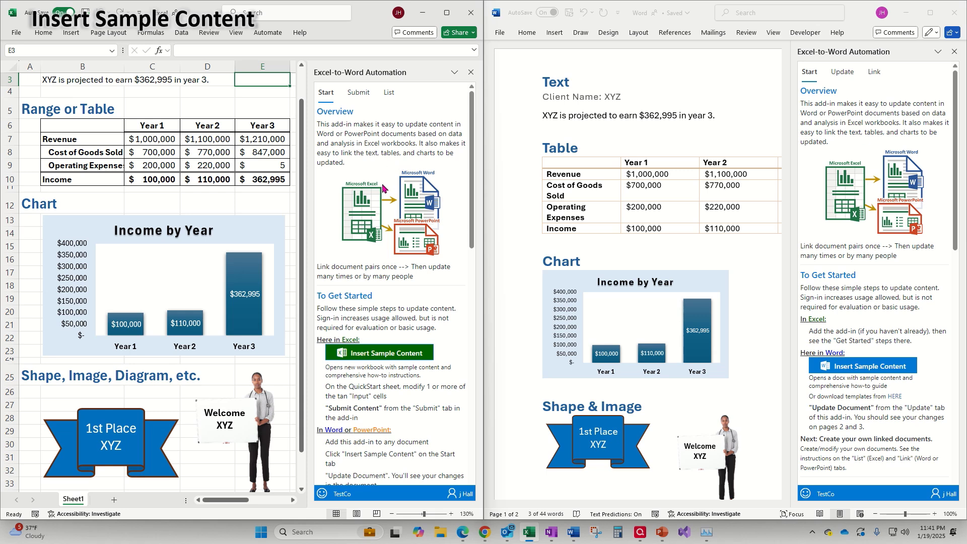
# - Insert sample content in Excel and Word, snapping the Word how-to guide to the right half
pyautogui.click(376, 355)
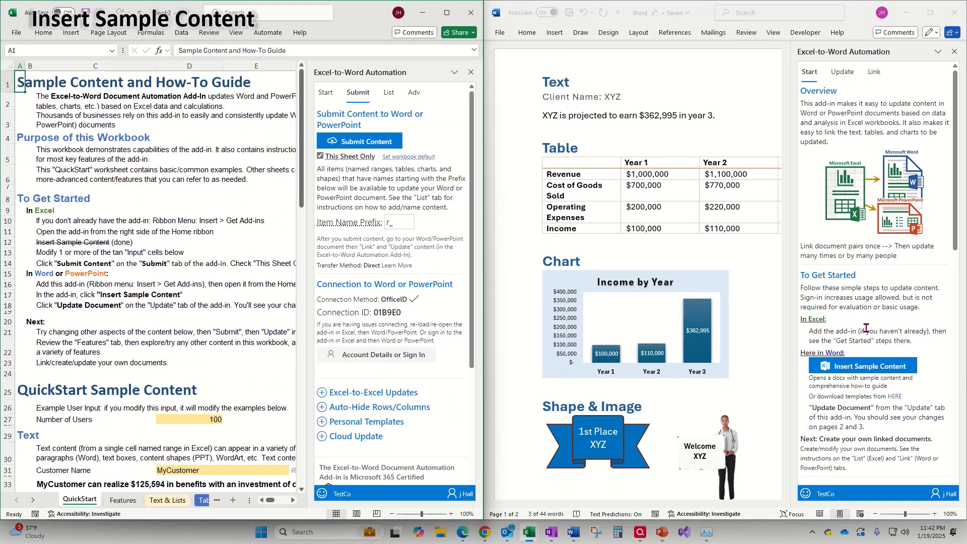
pyautogui.click(870, 366)
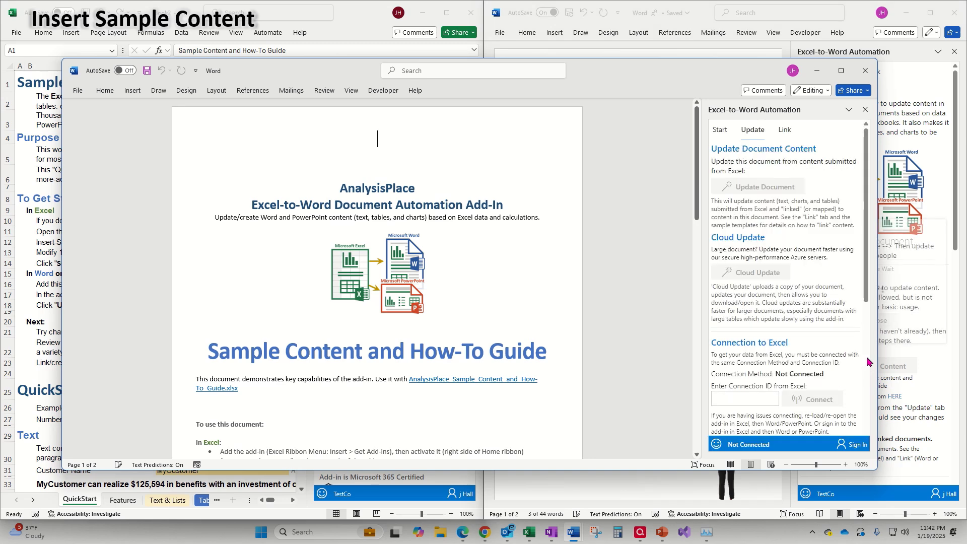
pyautogui.press('super+Right')
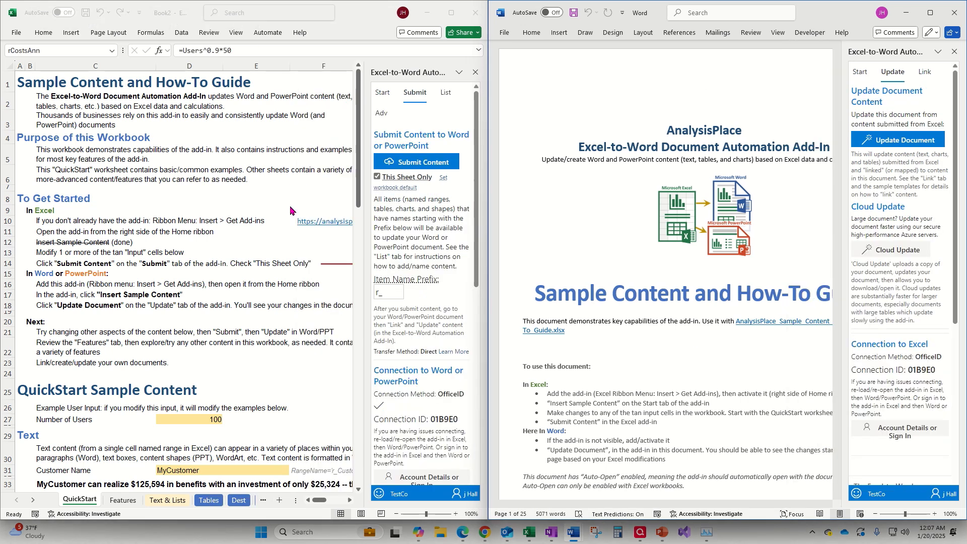
# - Switch Excel to the Text & Lists sheet and scroll Word to the linked Project Scope list
pyautogui.scroll(-10, 291, 211)
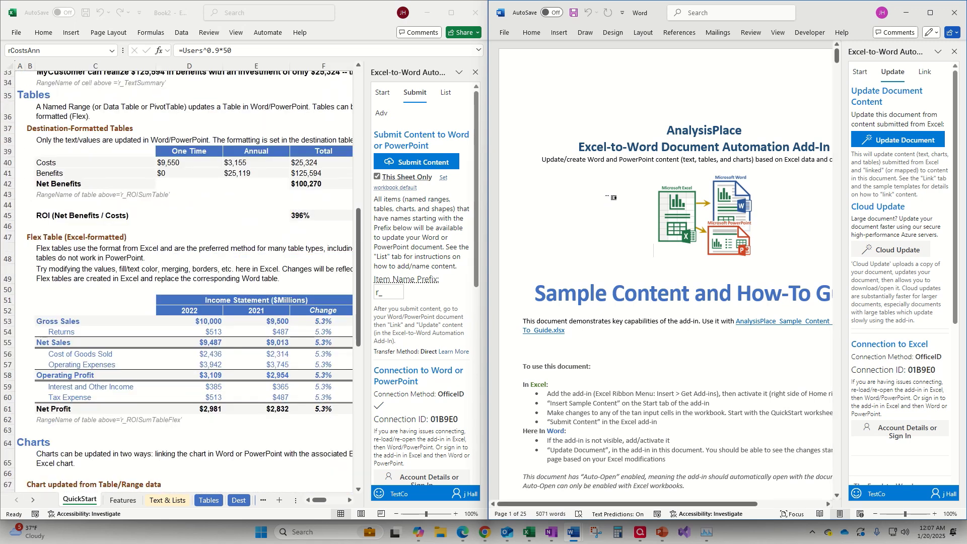
pyautogui.scroll(-10, 607, 200)
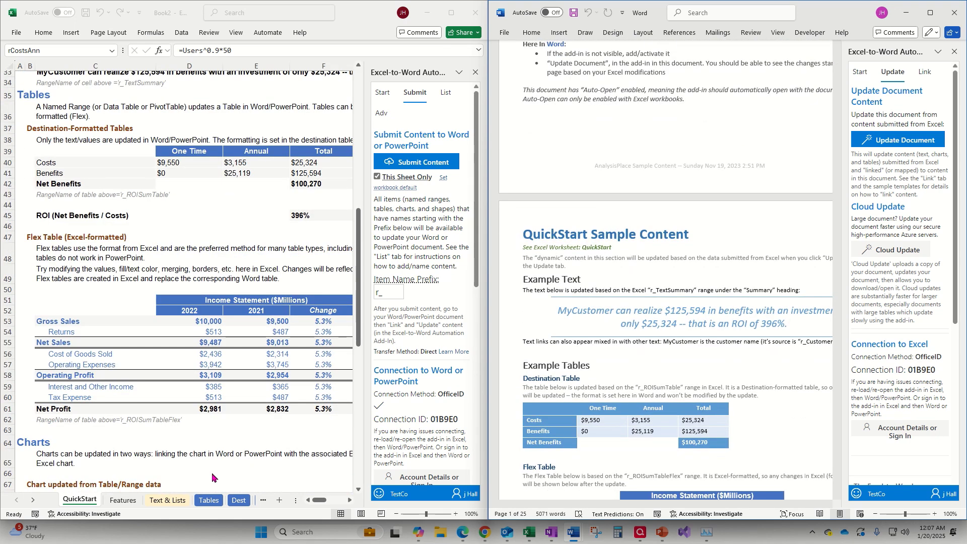
pyautogui.click(159, 502)
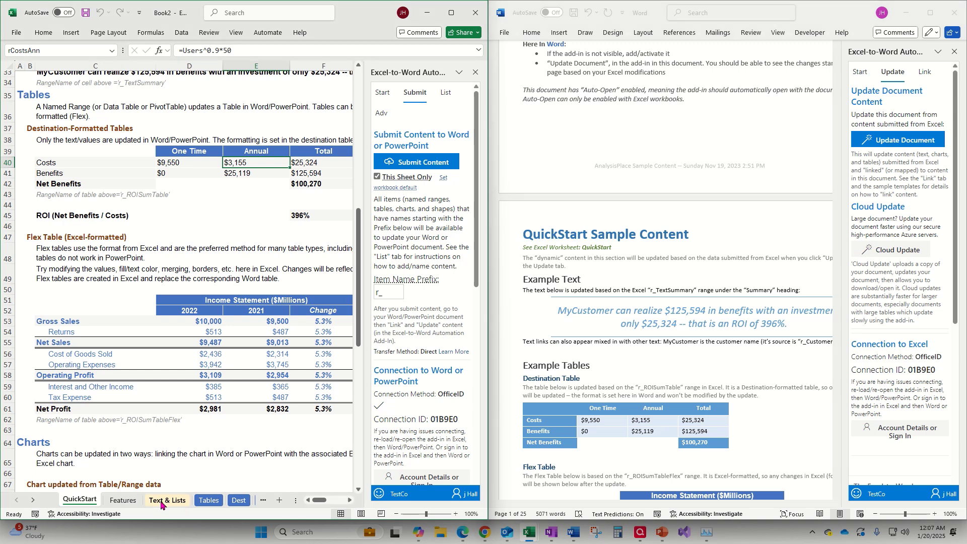
pyautogui.click(161, 501)
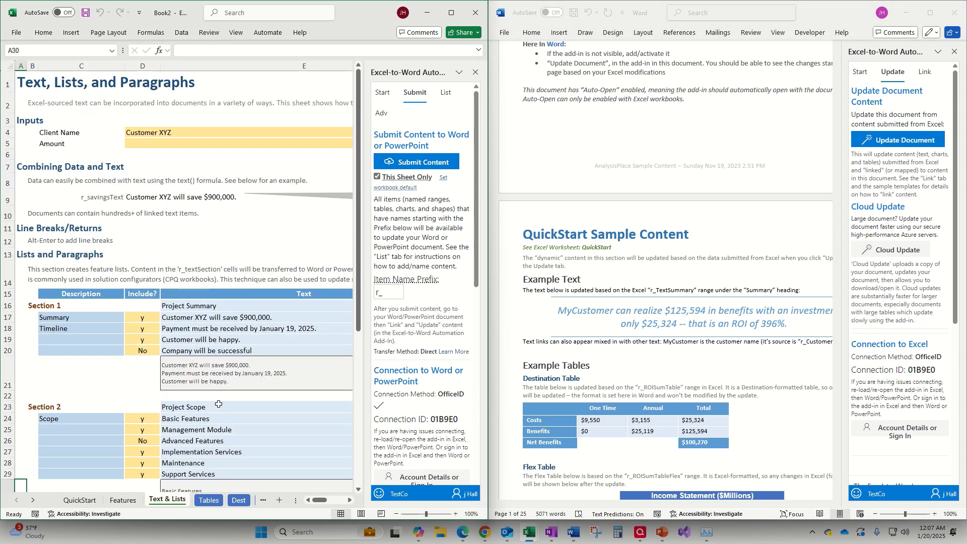
pyautogui.scroll(-3, 220, 404)
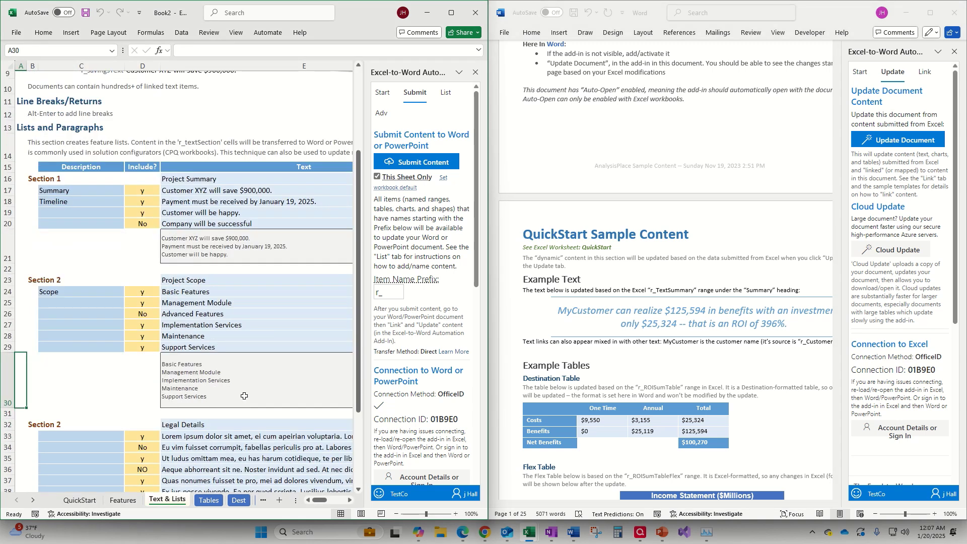
pyautogui.click(650, 275)
pyautogui.scroll(-20, 649, 274)
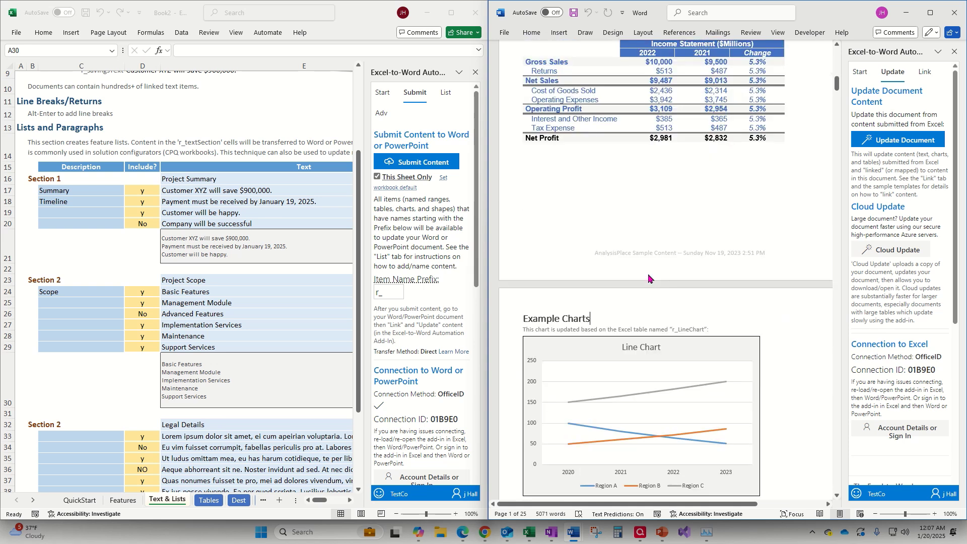
pyautogui.scroll(-10, 649, 274)
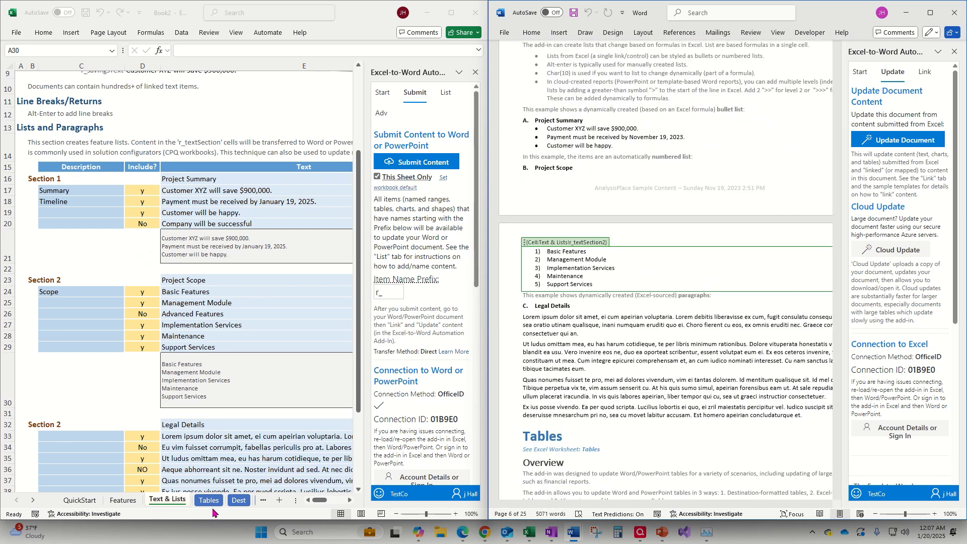
# - Compare the Excel Flex sheet with its linked section in the Word report
pyautogui.click(263, 501)
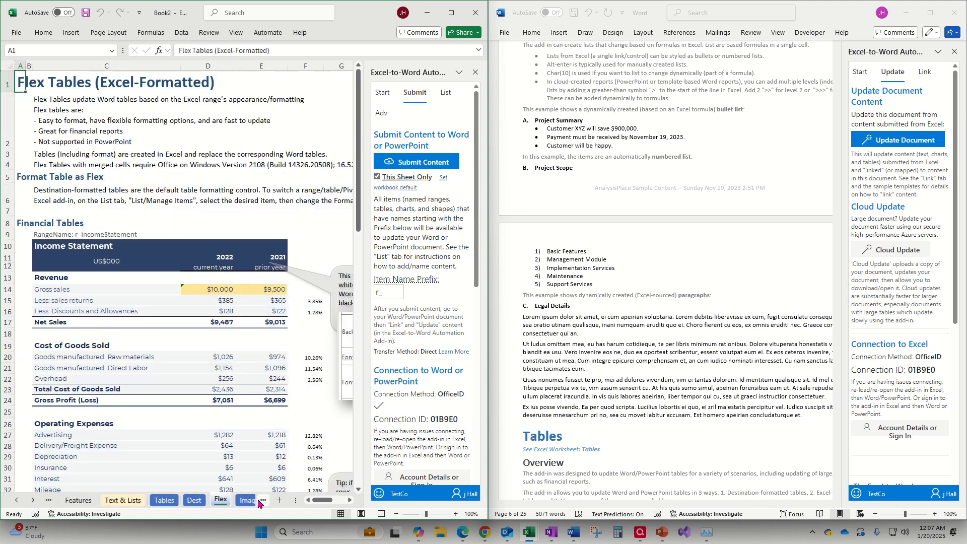
pyautogui.scroll(-1, 197, 408)
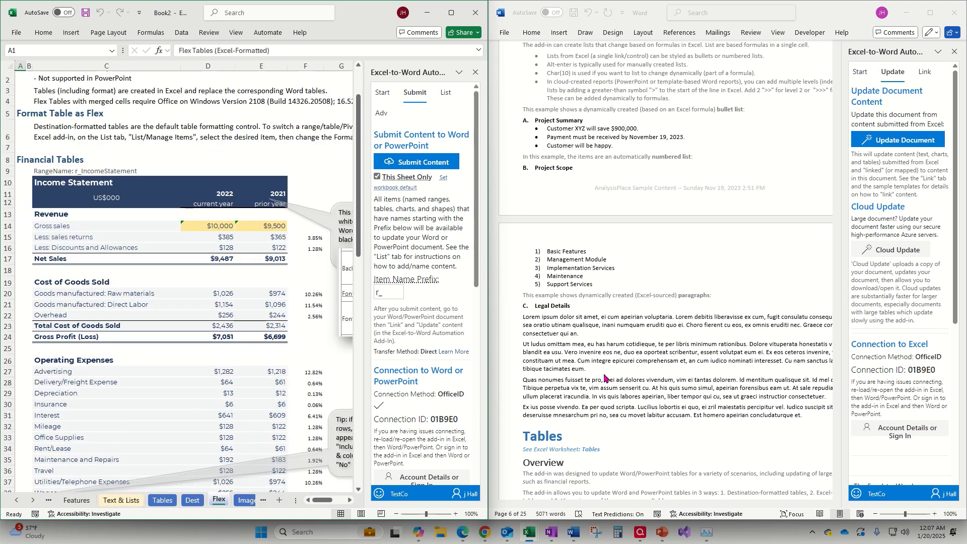
pyautogui.scroll(-10, 605, 378)
pyautogui.click(619, 370)
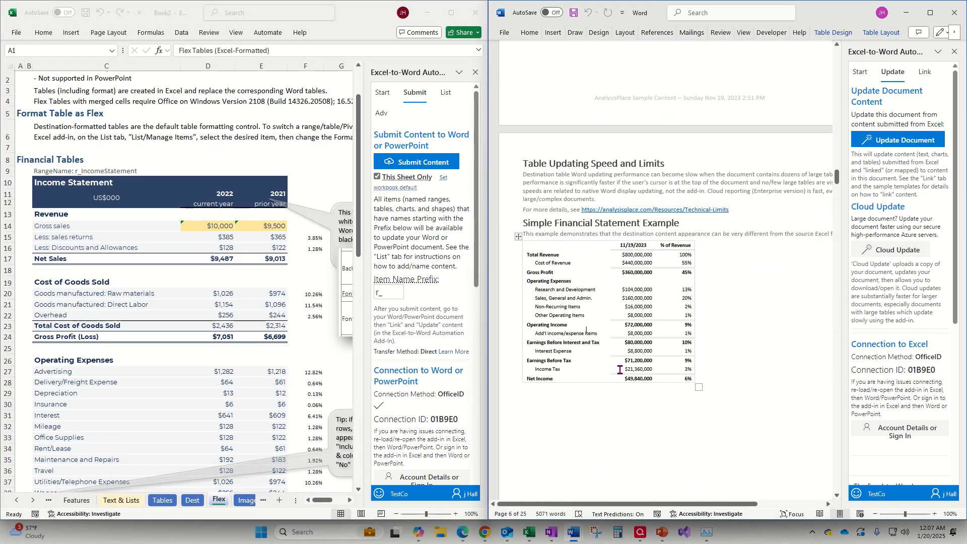
pyautogui.scroll(10, 620, 369)
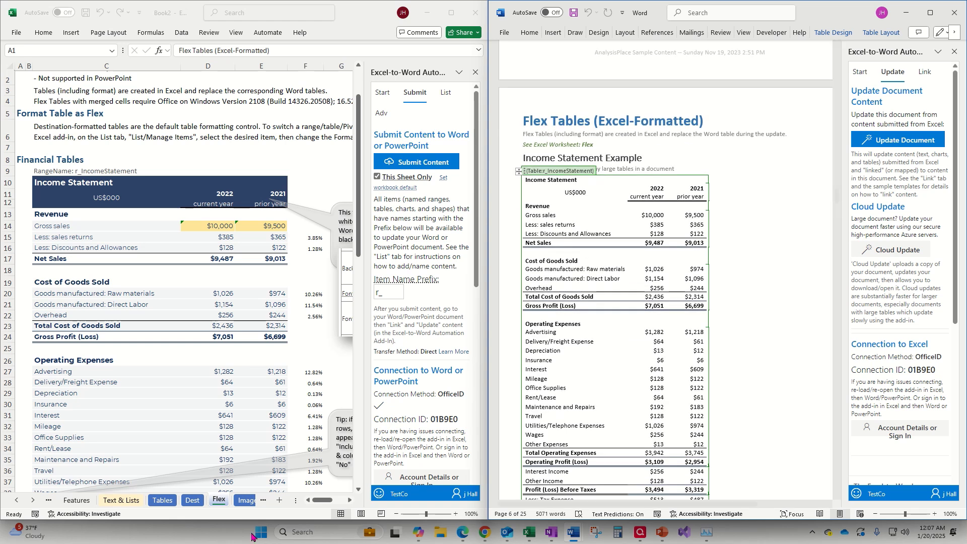
# - Compare the Excel Image sheet with its linked image section in Word
pyautogui.click(246, 501)
pyautogui.click(245, 501)
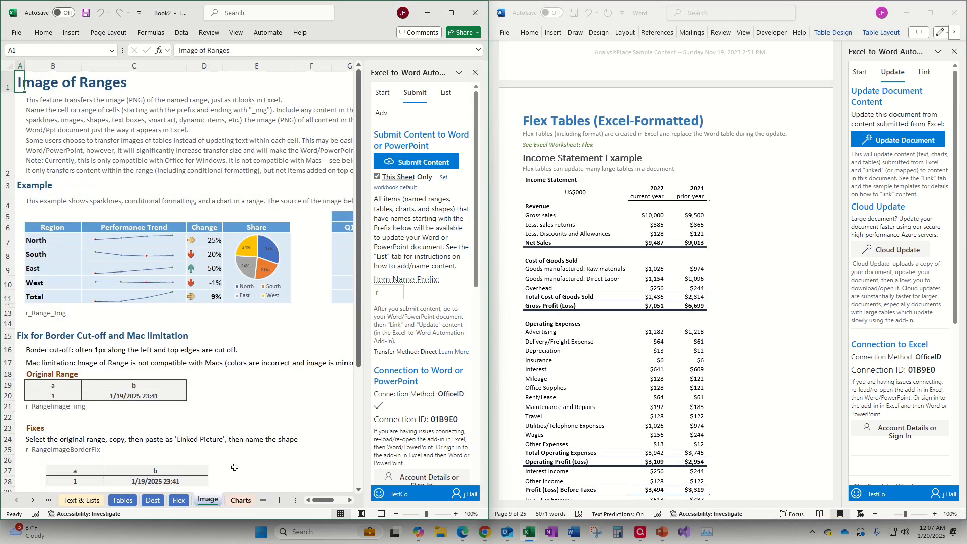
pyautogui.click(712, 391)
pyautogui.scroll(-8, 712, 390)
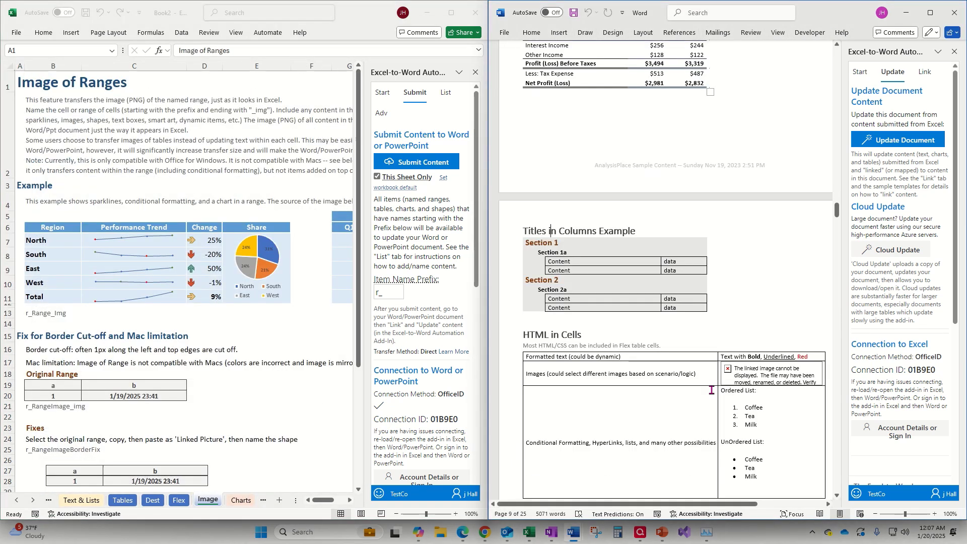
pyautogui.scroll(-20, 712, 391)
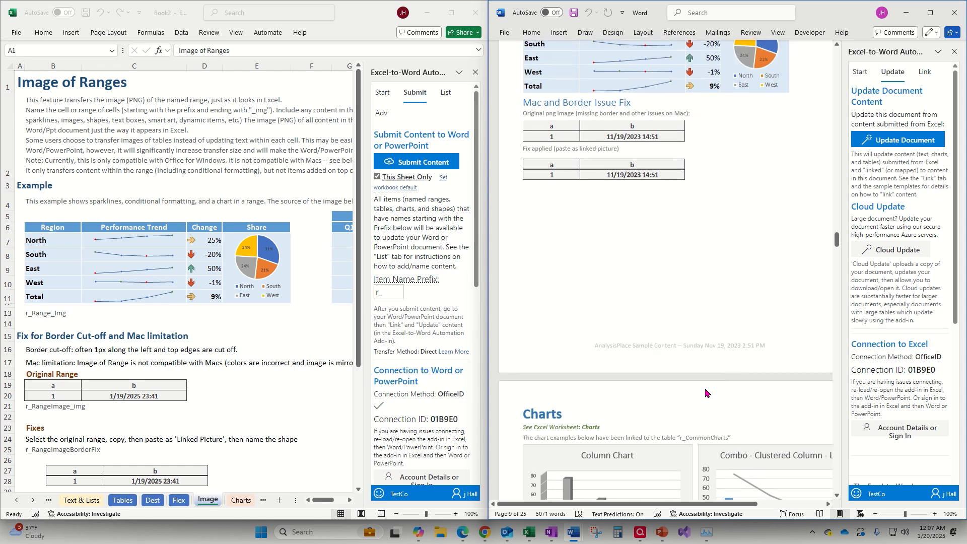
pyautogui.scroll(3, 706, 393)
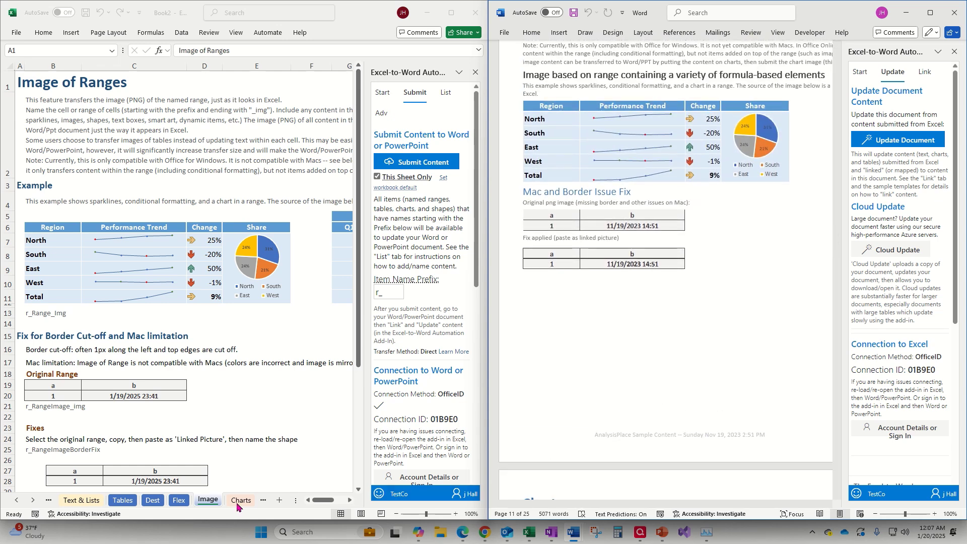
# - Review the Charts sheet, then jump through Word's linked Pie and TreeMap charts
pyautogui.click(238, 502)
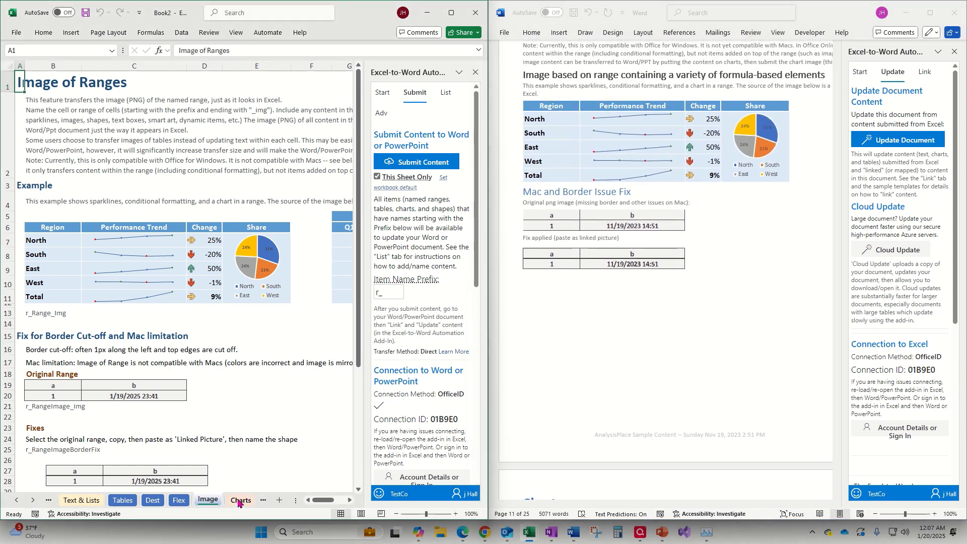
pyautogui.scroll(-3, 234, 414)
pyautogui.scroll(-7, 233, 413)
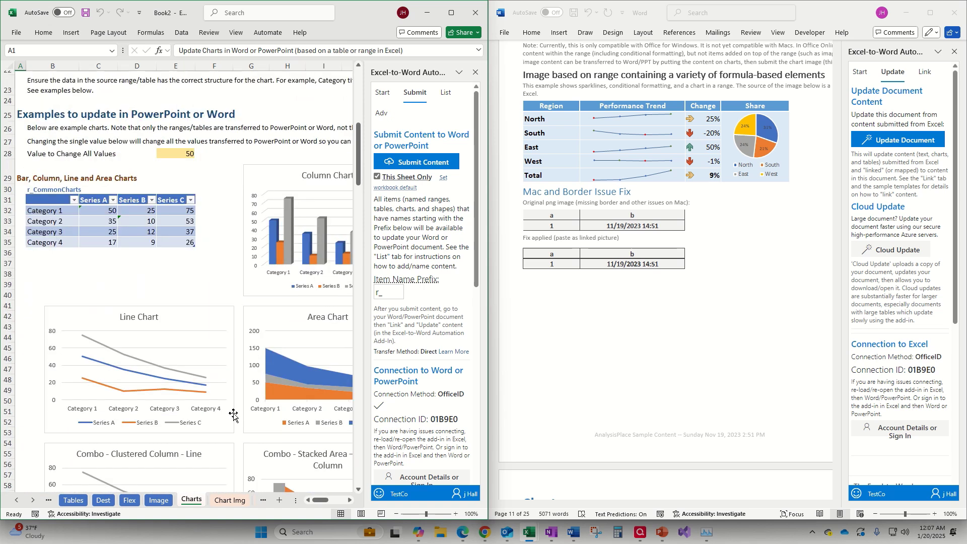
pyautogui.click(586, 370)
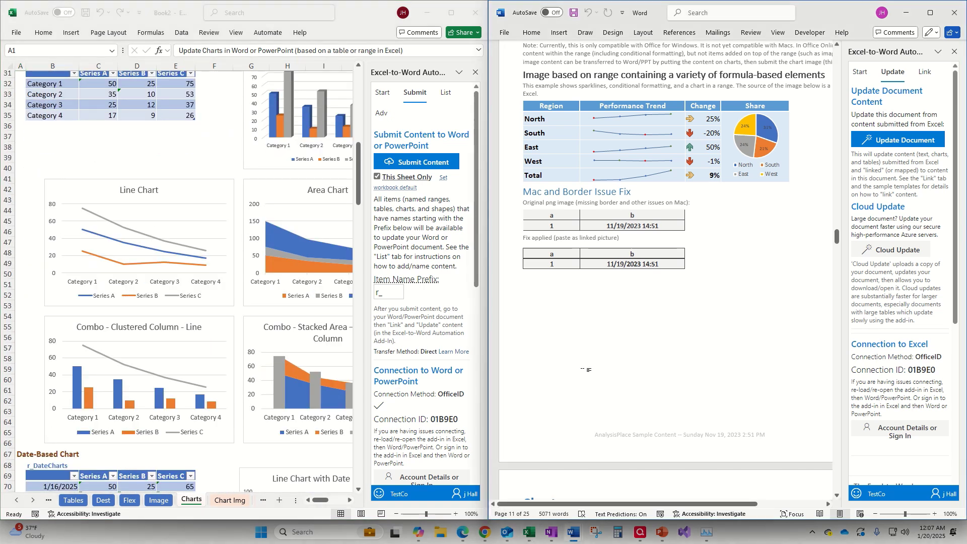
pyautogui.press('pagedown')
pyautogui.press('pagedown')
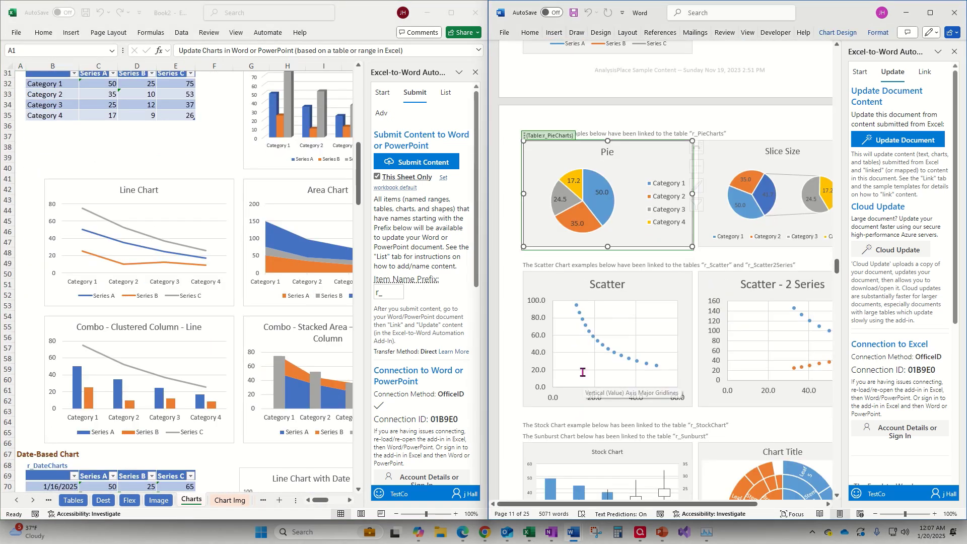
pyautogui.press('pagedown')
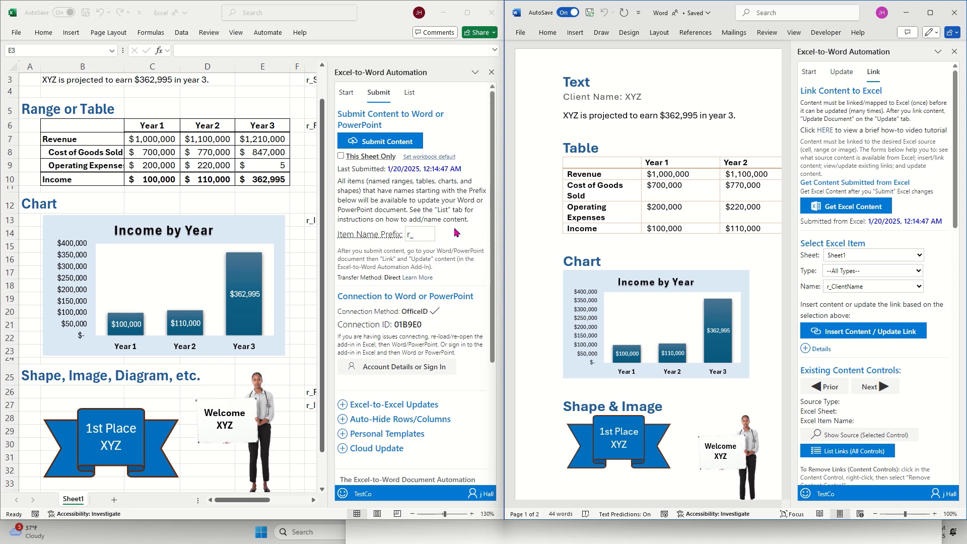
# - Show the Excel add-in's List instructions with How to Name Content and Image of Range expanded
pyautogui.click(408, 96)
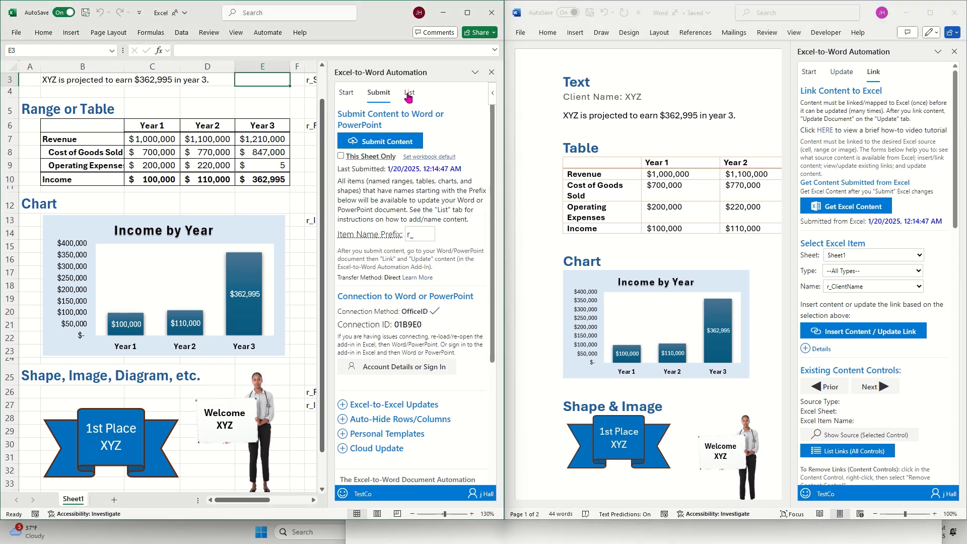
pyautogui.click(409, 96)
pyautogui.click(342, 115)
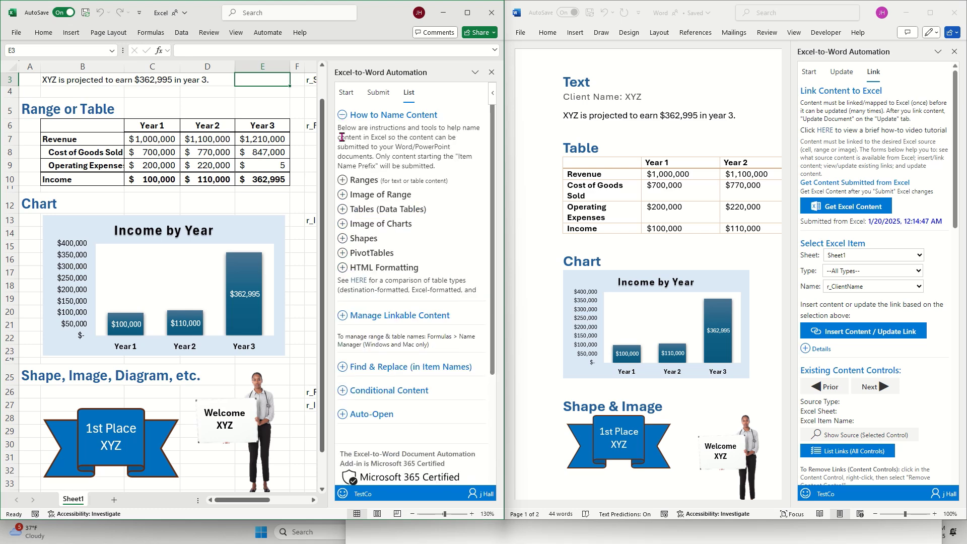
pyautogui.click(343, 194)
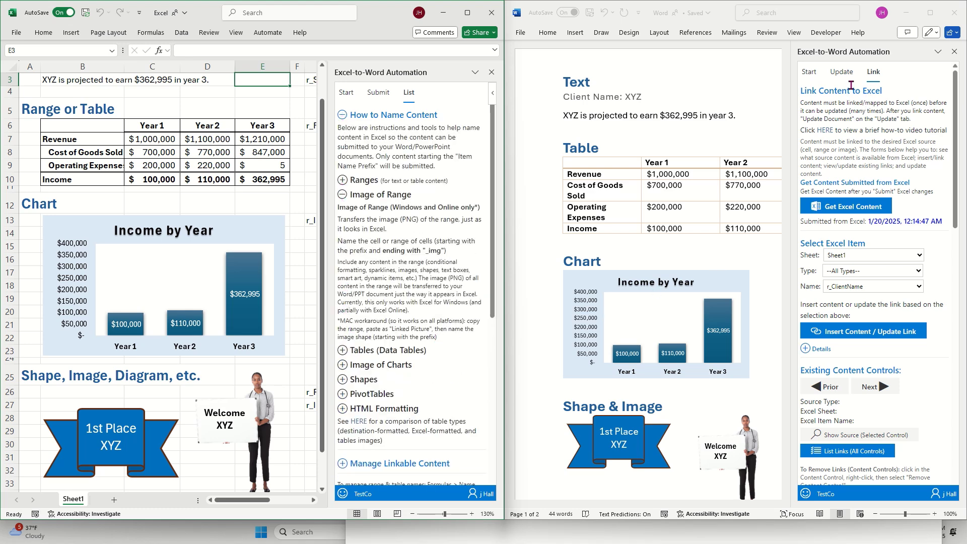
# - Expand and read the Word add-in's Details explanation about linking content
pyautogui.click(806, 352)
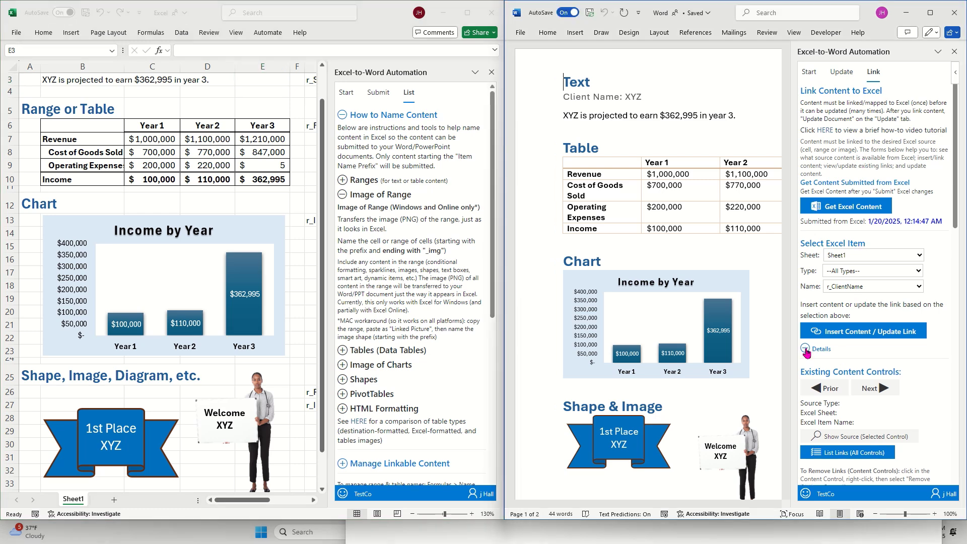
pyautogui.scroll(-5, 806, 351)
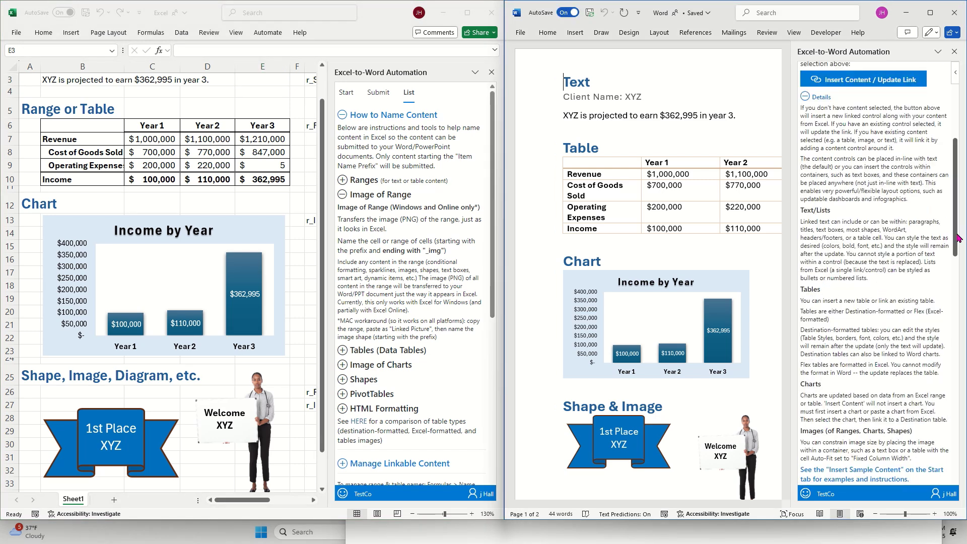
pyautogui.scroll(-10, 959, 239)
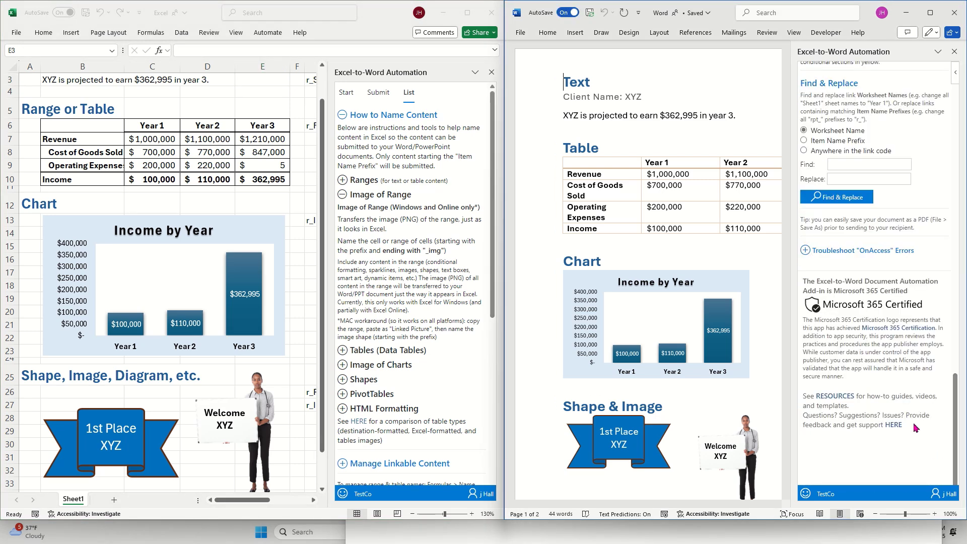
# - Open the analysisplace.com/Resources page from the Word add-in pane's RESOURCES link
pyautogui.click(835, 396)
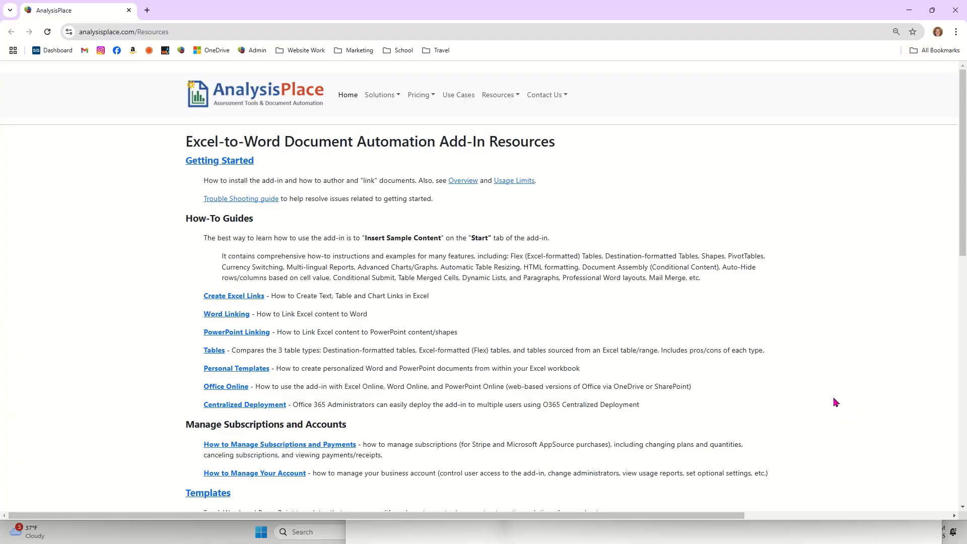